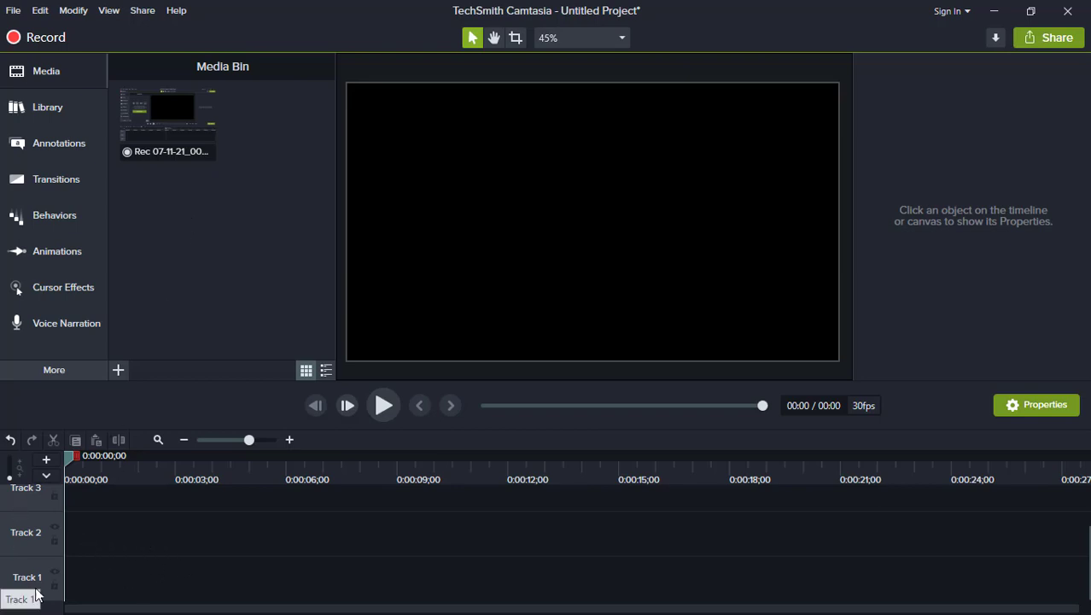
Add the screen recording from the media bin to the timeline at the playhead.
click(184, 125)
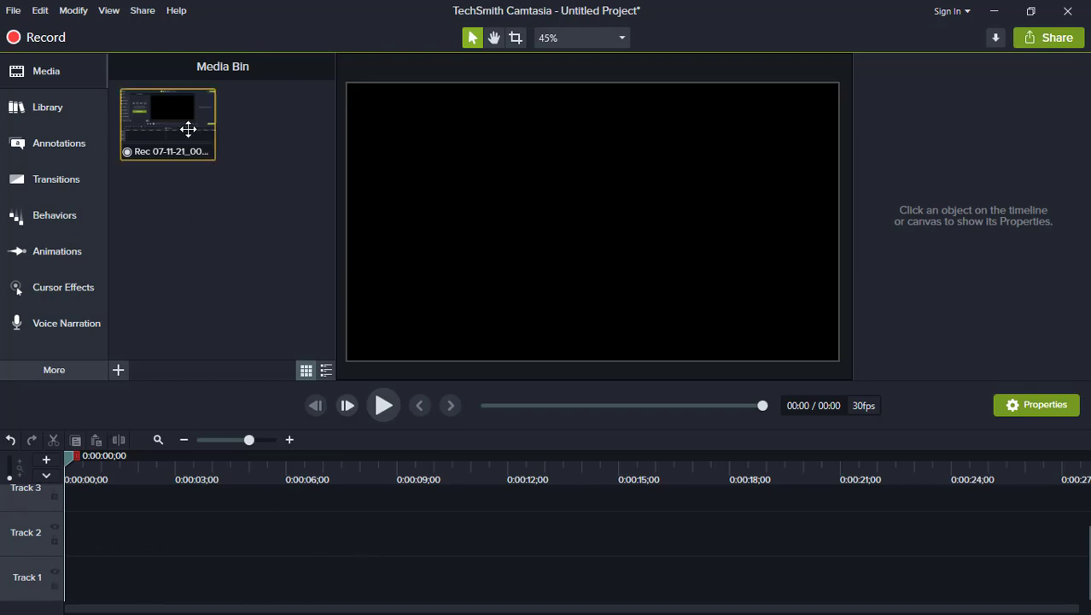
drag(173, 111, 189, 130)
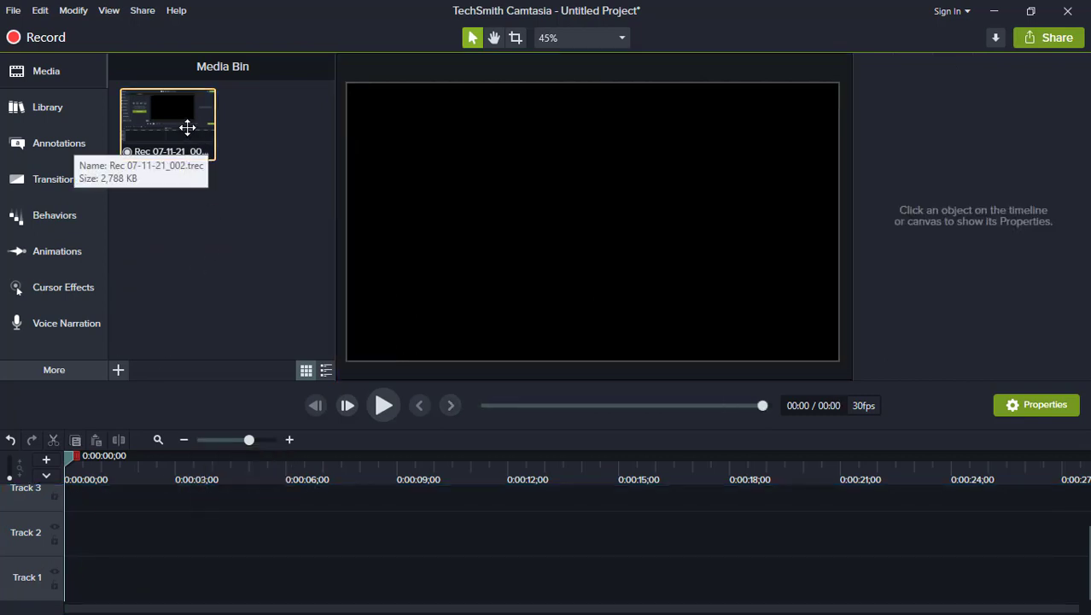
right_click(189, 130)
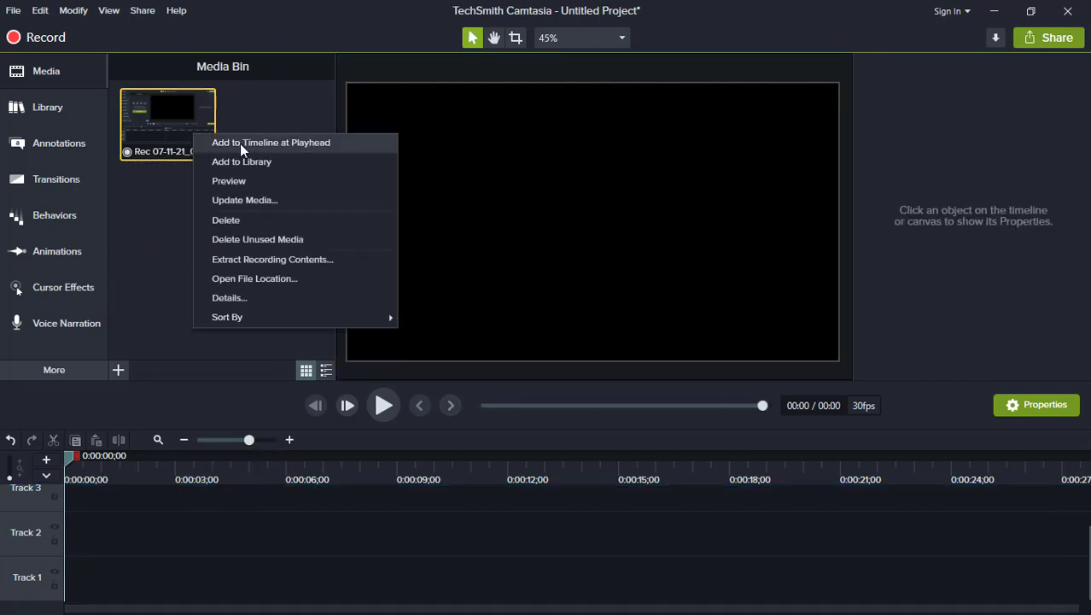
click(292, 142)
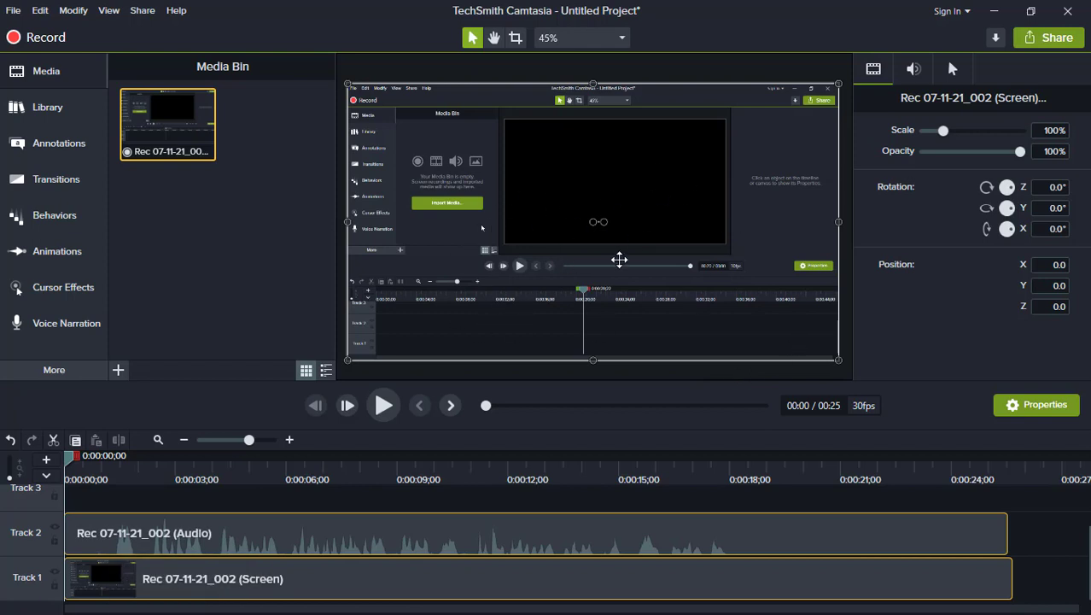
Try the canvas at 50% and 100% magnification and return it to Fit.
click(624, 40)
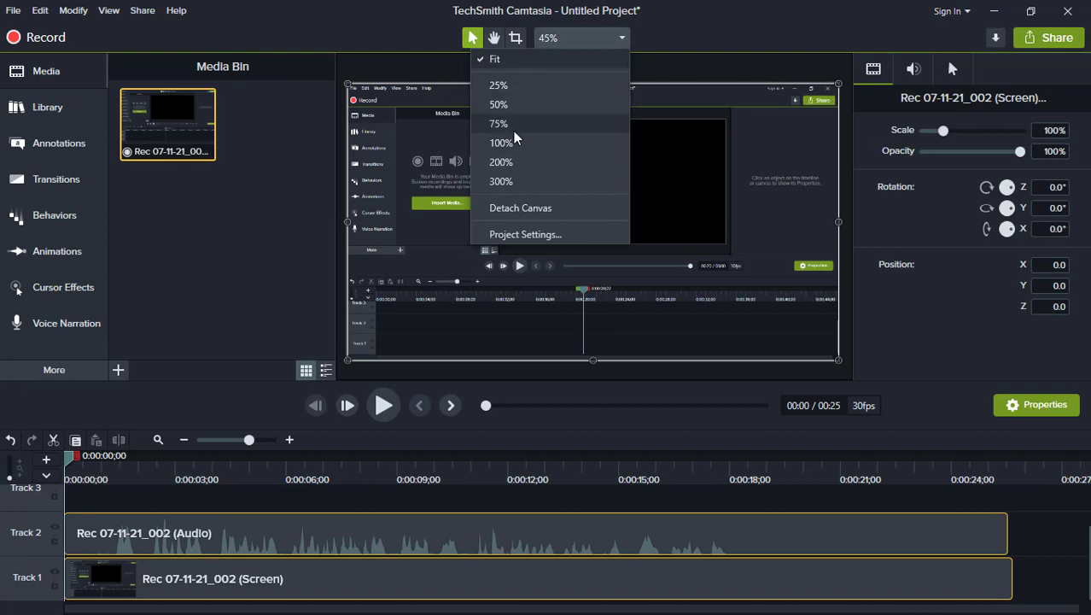
click(513, 104)
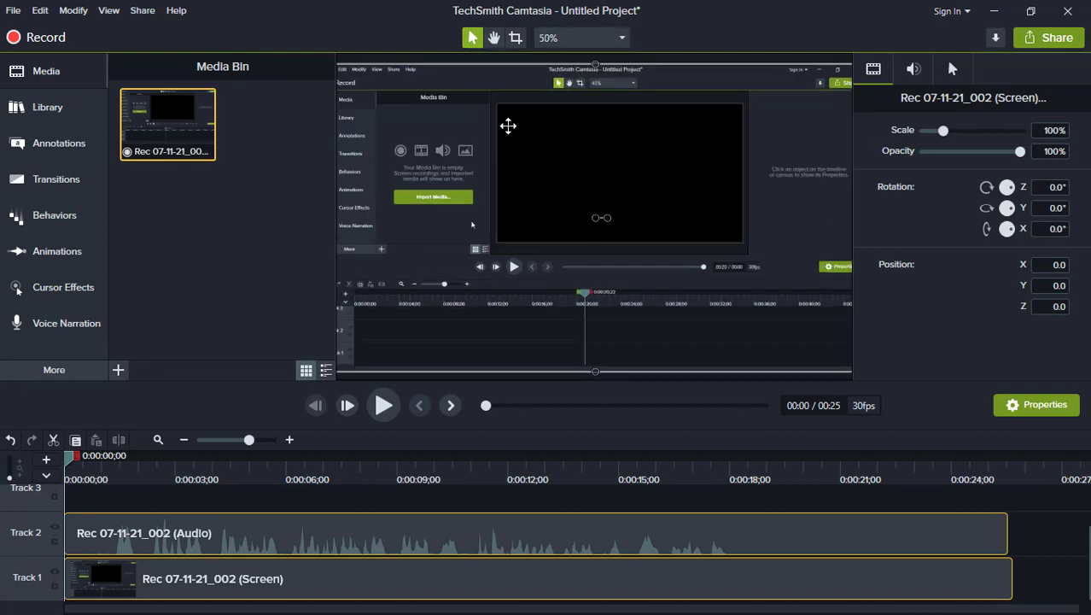
click(626, 40)
click(547, 144)
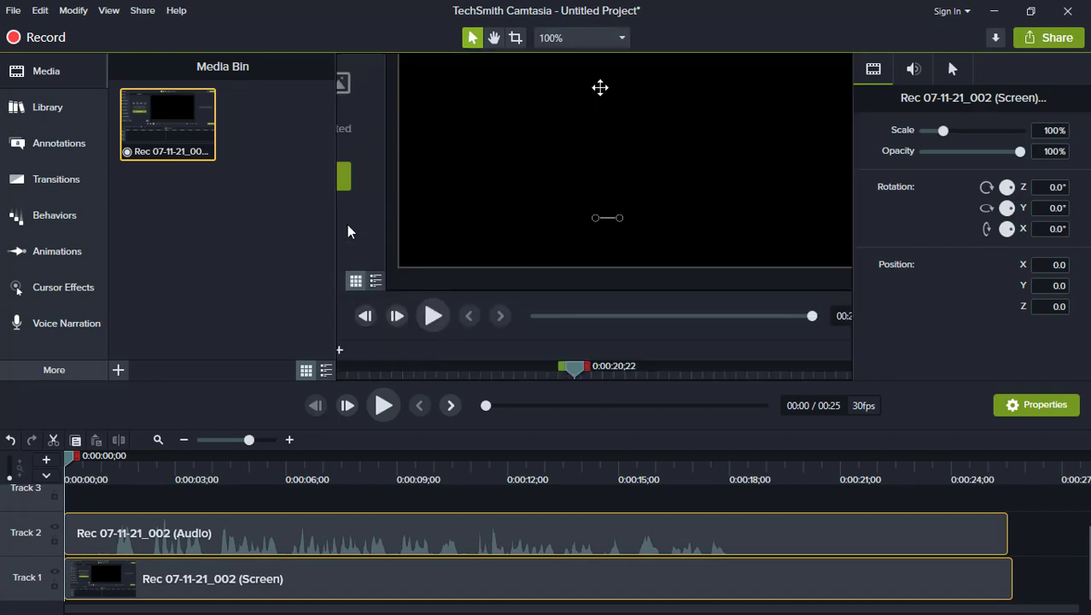
click(625, 39)
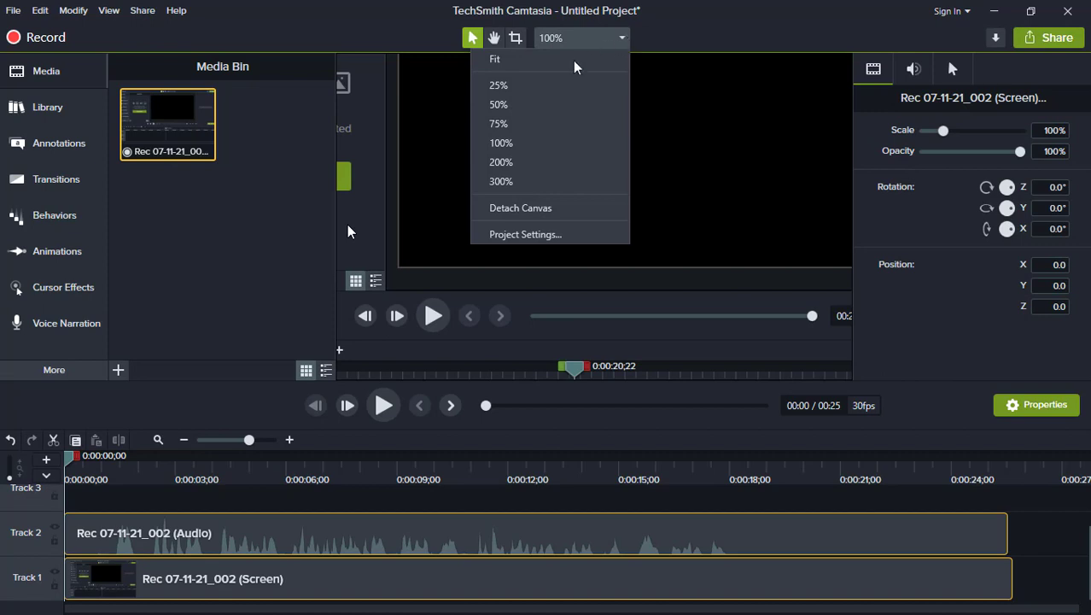
click(525, 61)
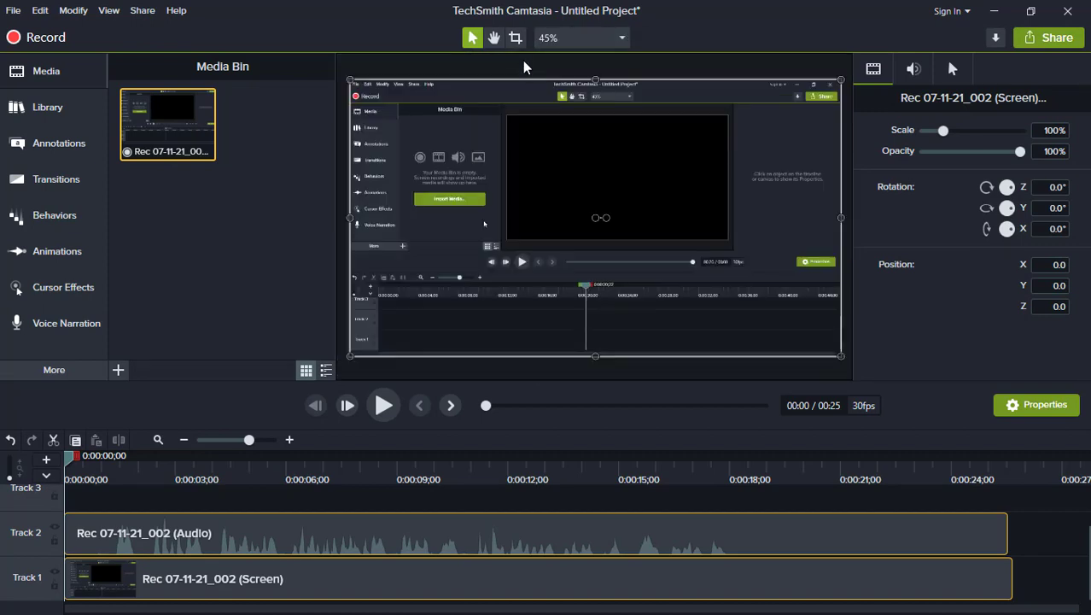
Try the Crop tool on the clip's upper-left corner and shift the canvas slightly with the Pan tool.
click(516, 39)
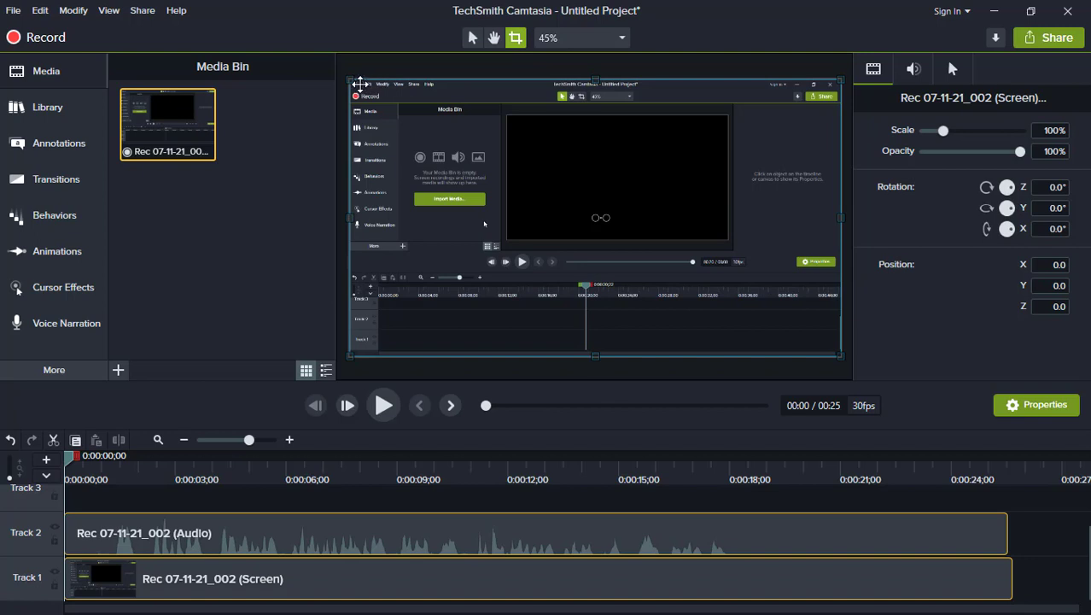
mouse_move(351, 80)
mouse_down()
mouse_move(388, 115)
mouse_move(350, 79)
mouse_up()
click(494, 39)
mouse_move(560, 161)
mouse_down()
mouse_move(638, 214)
mouse_move(552, 186)
mouse_move(561, 164)
mouse_up()
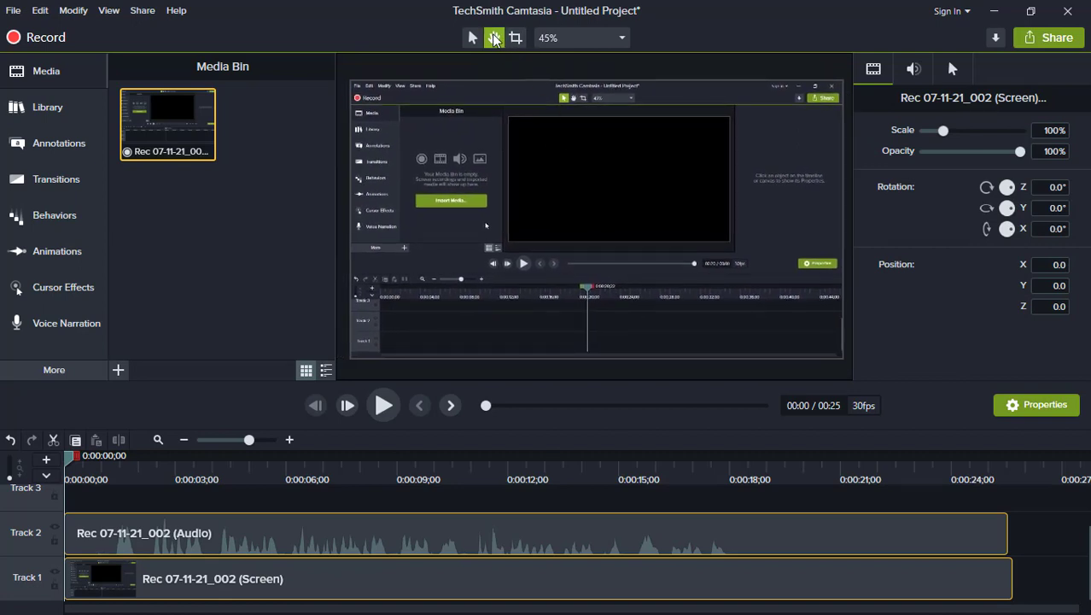
mouse_move(514, 165)
mouse_down()
mouse_move(499, 200)
mouse_move(525, 167)
mouse_move(504, 164)
mouse_up()
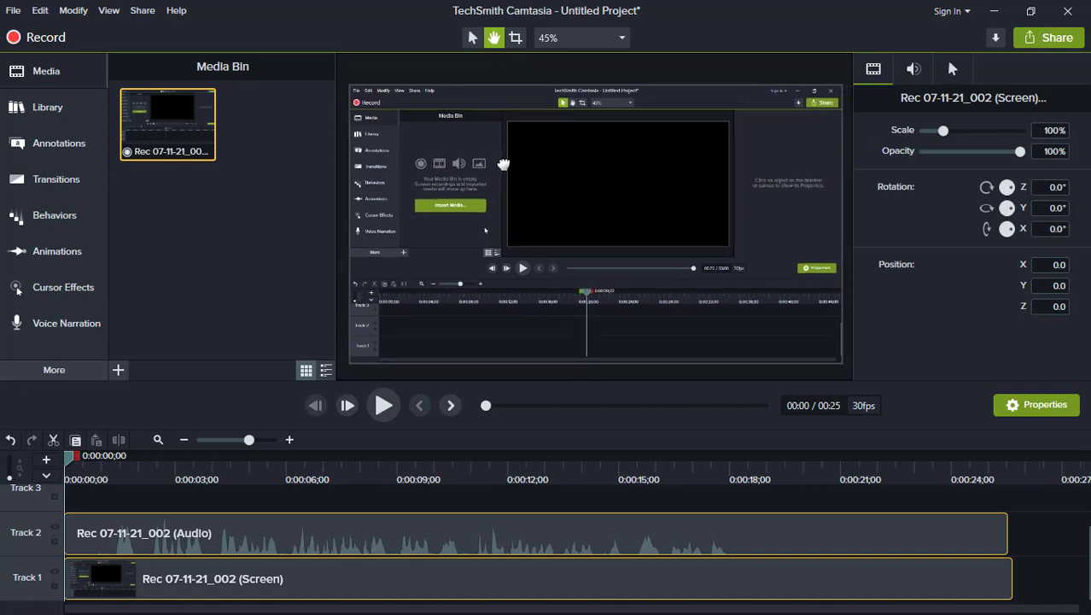
click(472, 39)
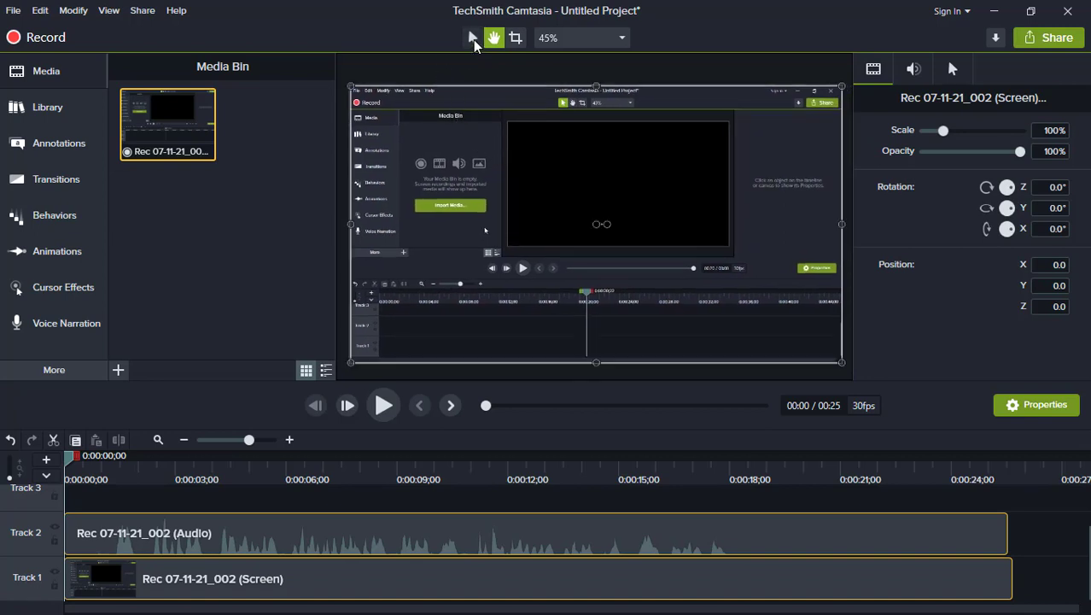
click(473, 40)
mouse_move(440, 173)
mouse_down()
mouse_move(666, 175)
mouse_move(445, 174)
mouse_up()
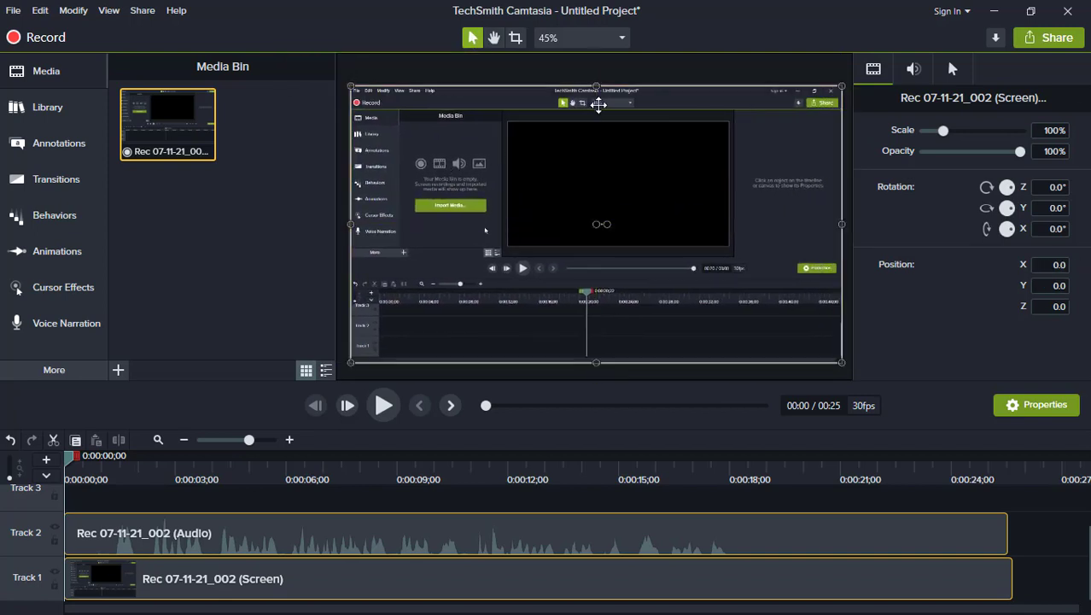
Reduce the canvas magnification to 25% and restore it to the fitted size.
click(620, 38)
click(538, 86)
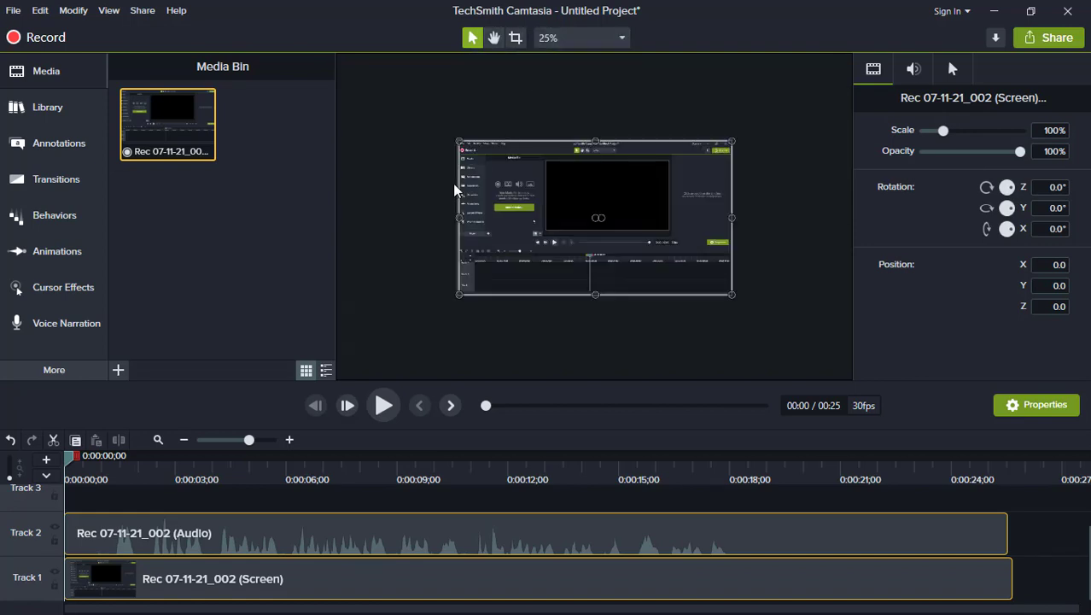
click(623, 39)
click(604, 185)
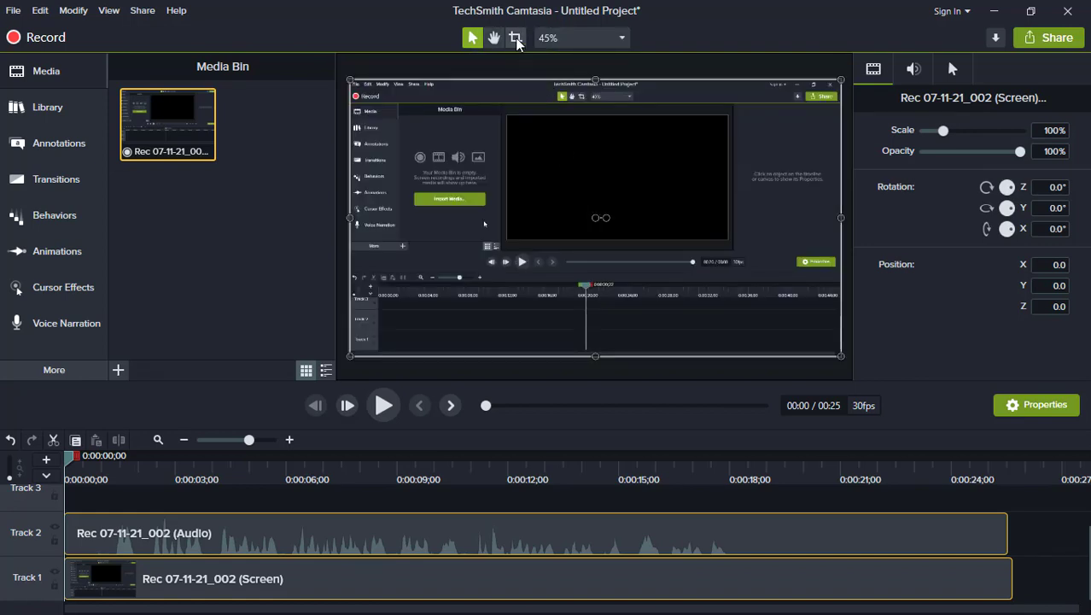
Try the Pan tool on the canvas and return to the selection tool.
click(515, 37)
click(495, 39)
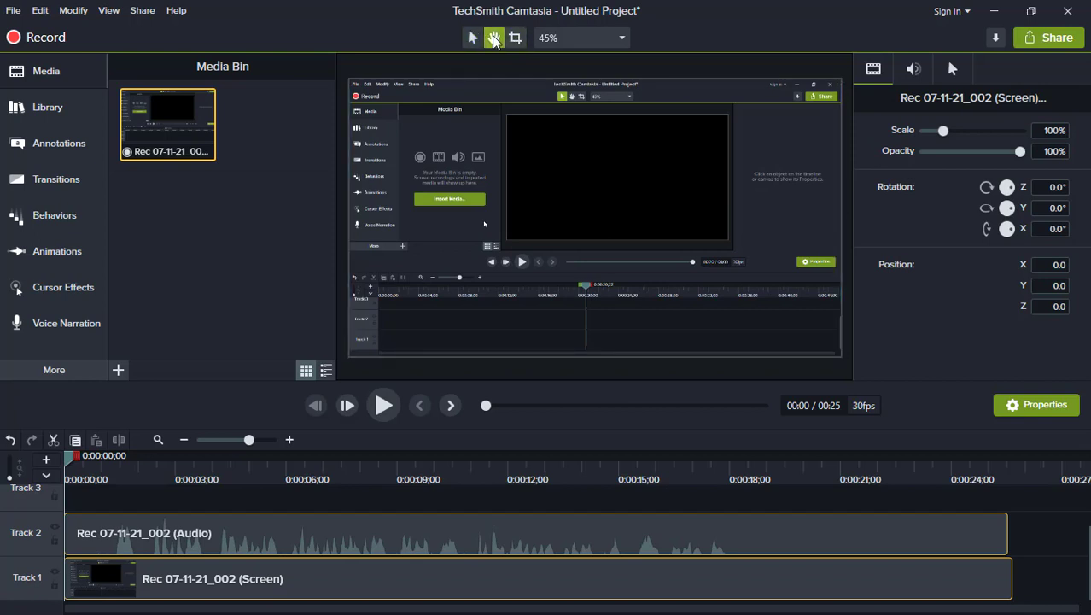
mouse_move(434, 158)
mouse_down()
mouse_move(648, 212)
mouse_move(572, 175)
mouse_move(427, 159)
mouse_move(436, 144)
mouse_up()
click(477, 38)
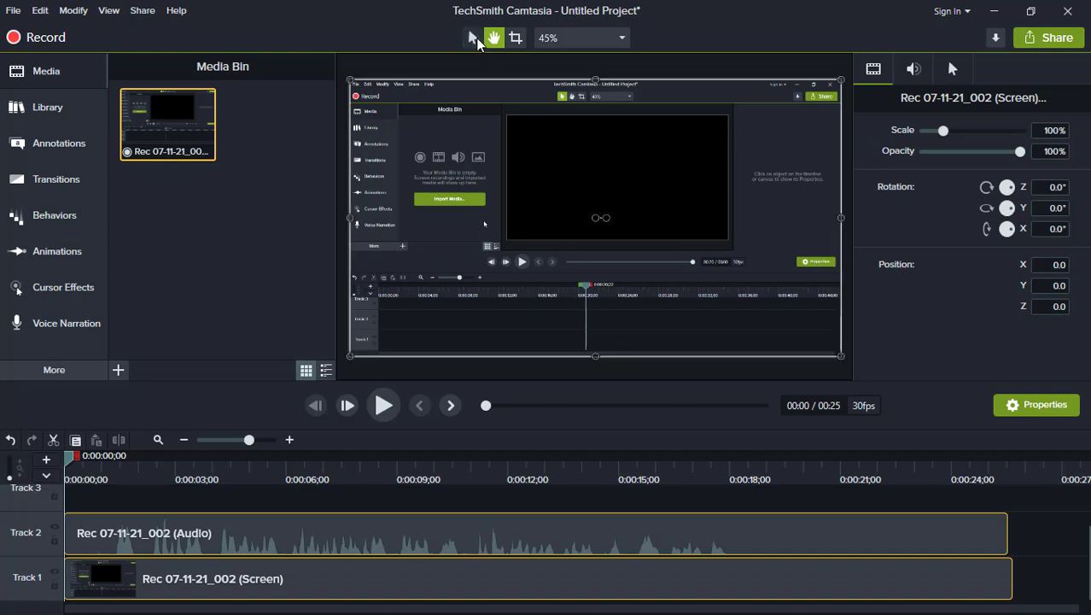
click(476, 39)
Activate the Crop tool and try the clip's upper-right and lower-right corner handles.
click(516, 37)
mouse_move(839, 78)
mouse_down()
mouse_move(708, 166)
mouse_move(838, 78)
mouse_up()
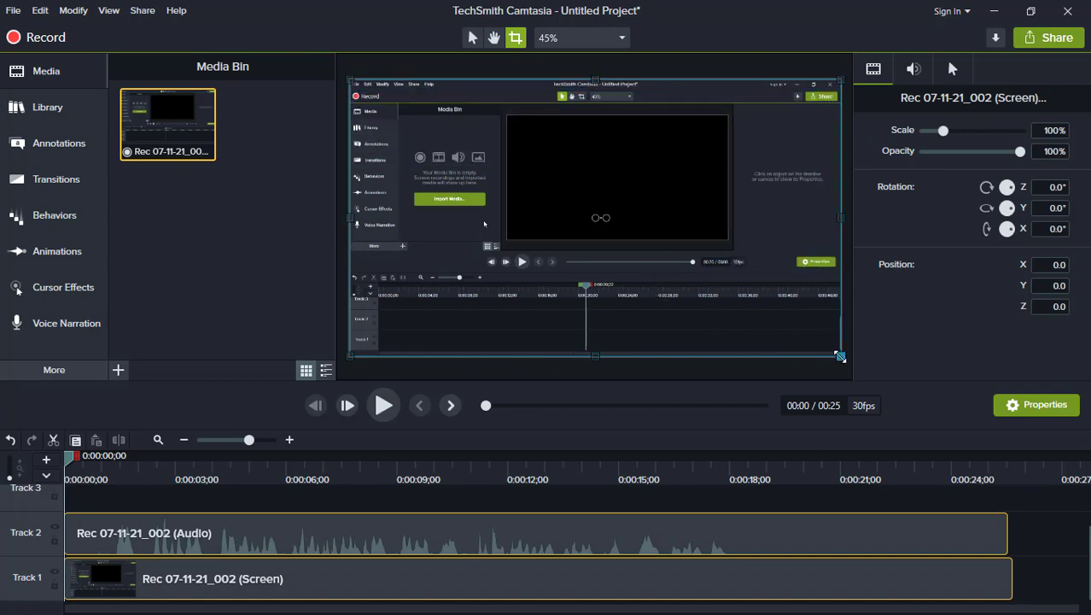
mouse_move(840, 356)
mouse_down()
mouse_move(834, 288)
mouse_move(839, 358)
mouse_up()
Review the clip's audio and cursor properties and return to its visual properties.
click(914, 70)
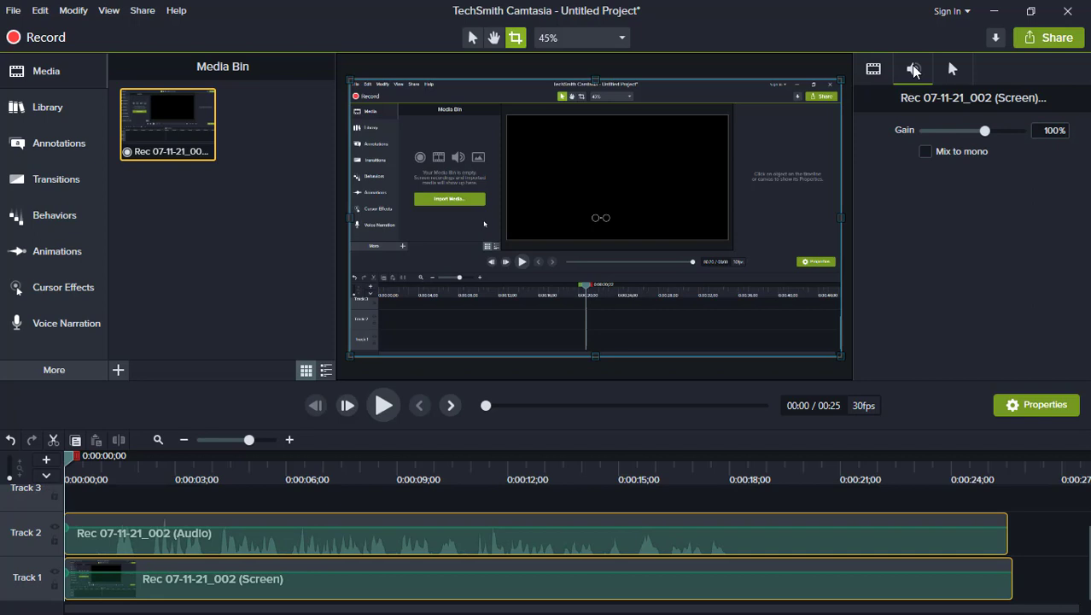
click(952, 69)
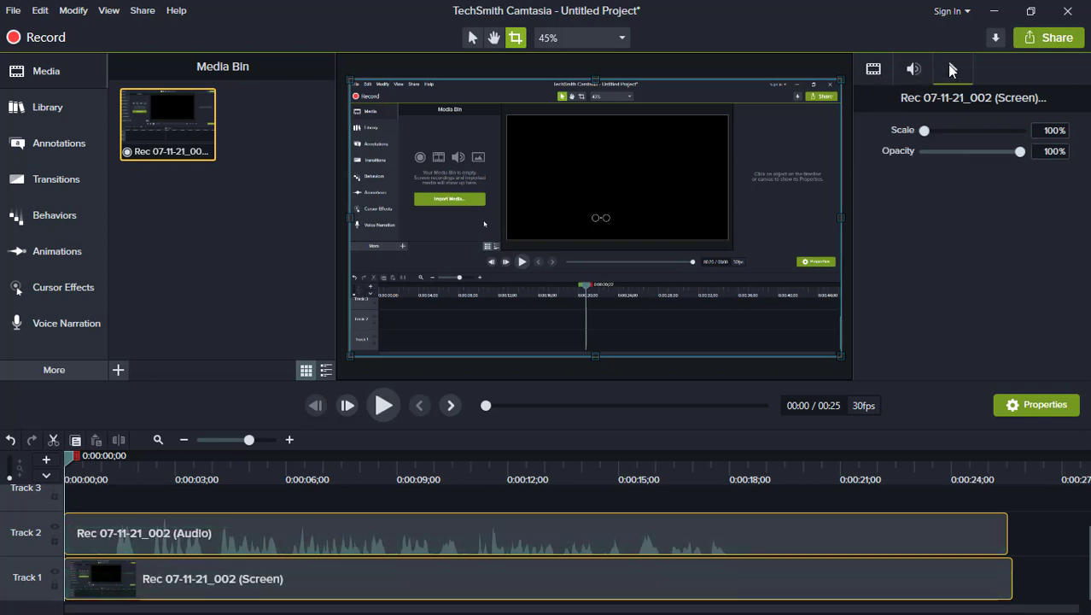
click(883, 74)
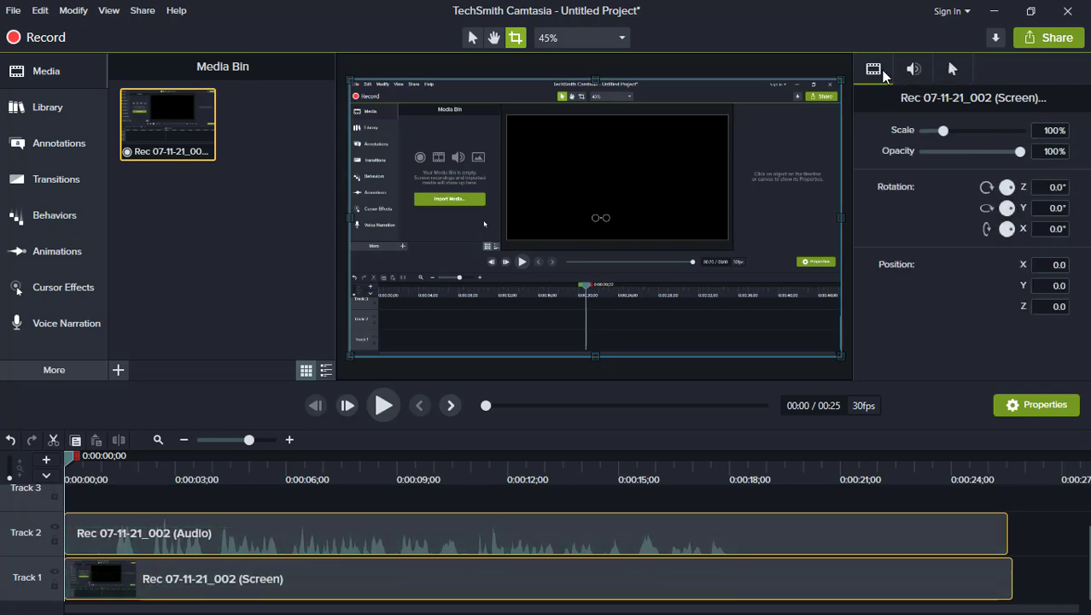
Try a 66.7% scale on the screen recording and reset it to 100%, keeping opacity at 100%.
mouse_move(942, 130)
mouse_down()
mouse_move(970, 133)
mouse_move(935, 134)
mouse_up()
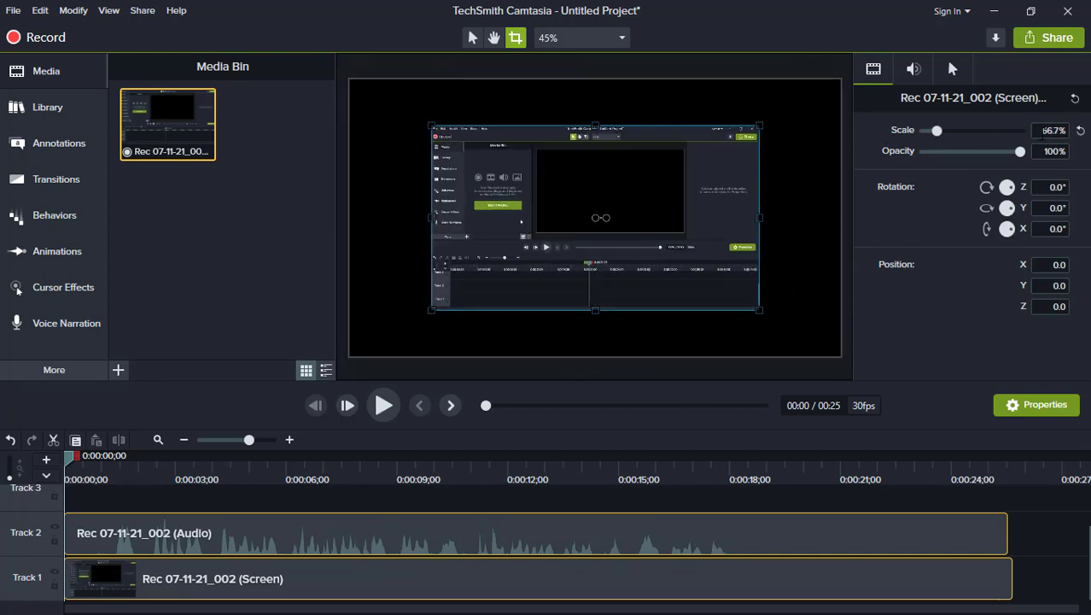
click(1042, 131)
text(100)
key(Return)
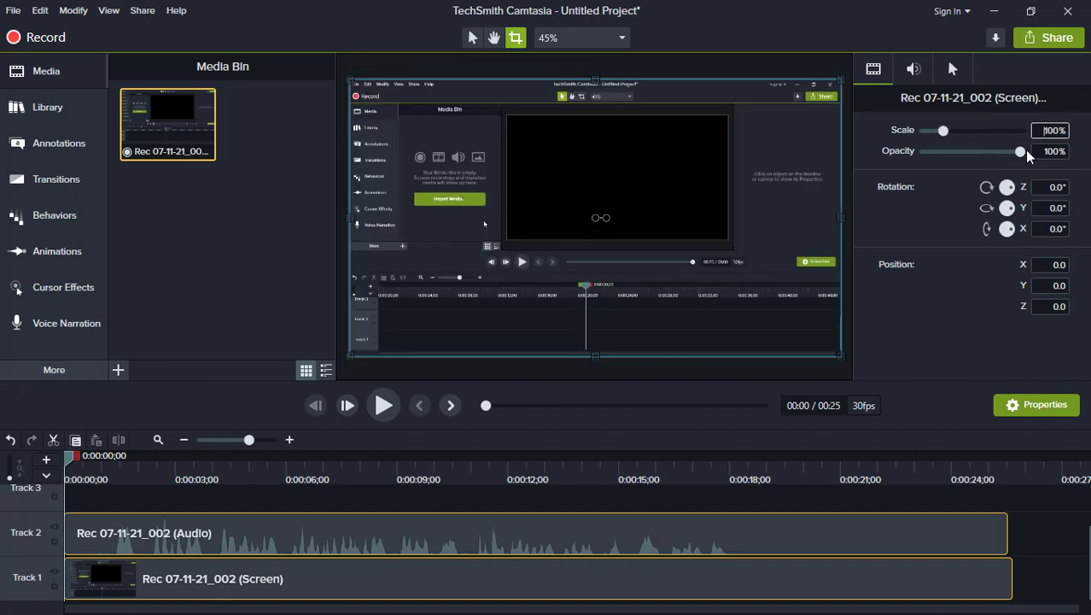
mouse_move(1021, 152)
mouse_down()
mouse_move(926, 156)
mouse_move(1021, 152)
mouse_up()
Try raising the selected media's audio gain to 131% and set it back to 100%.
click(914, 72)
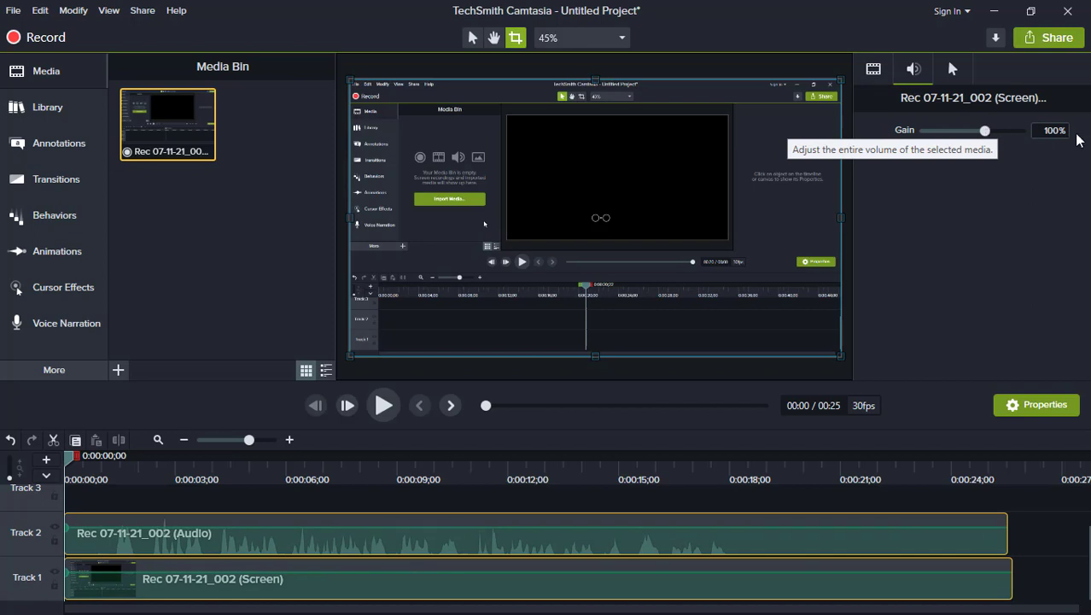
click(995, 130)
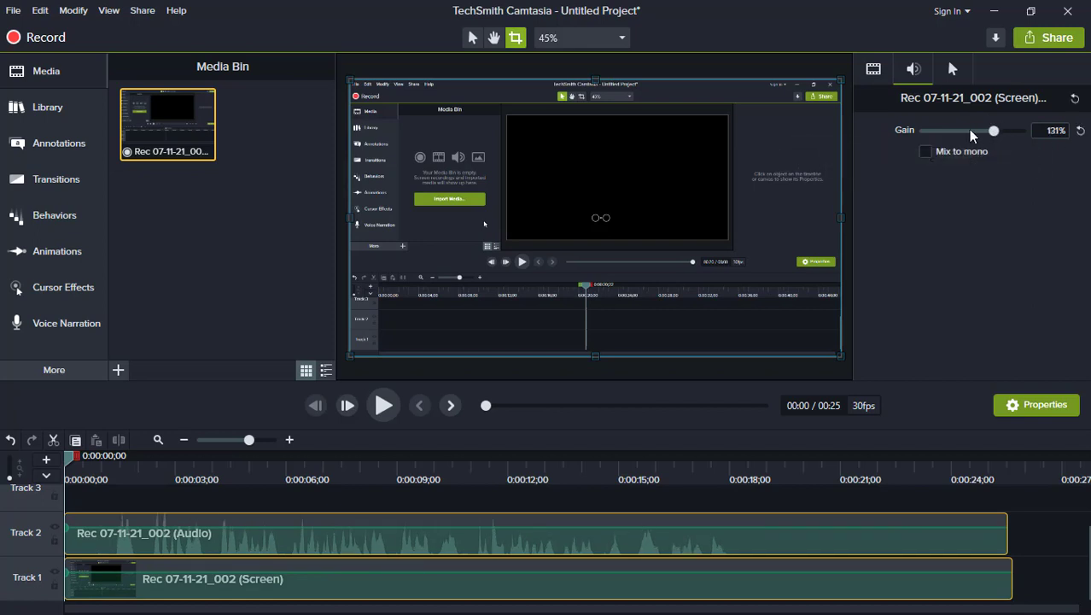
click(1055, 130)
key(BackSpace)
key(Return)
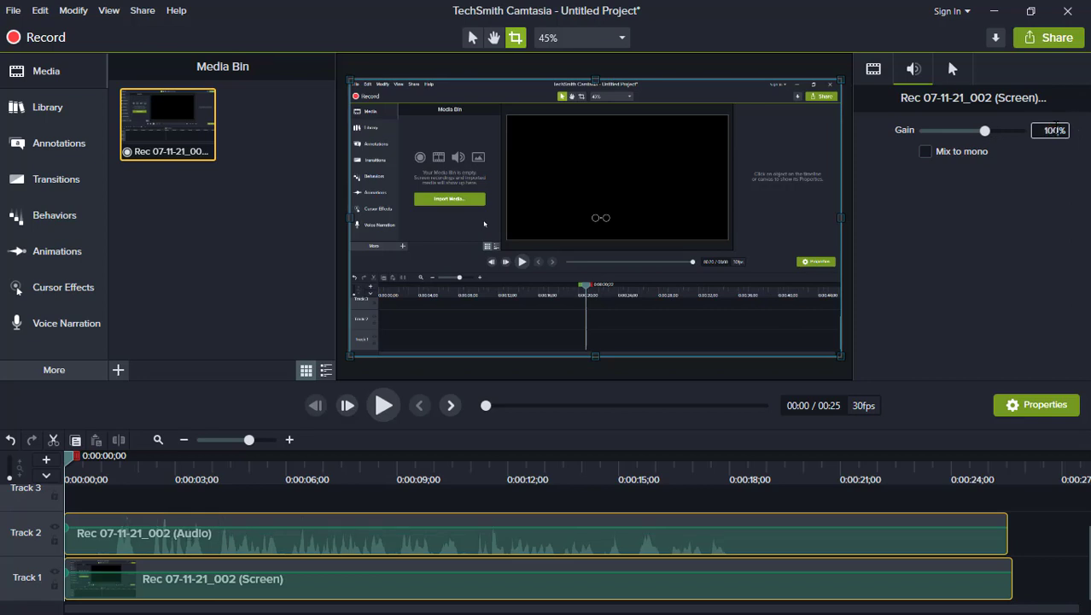
Enlarge the recording's cursor to about 203% scale and keep its opacity at 100%.
click(963, 72)
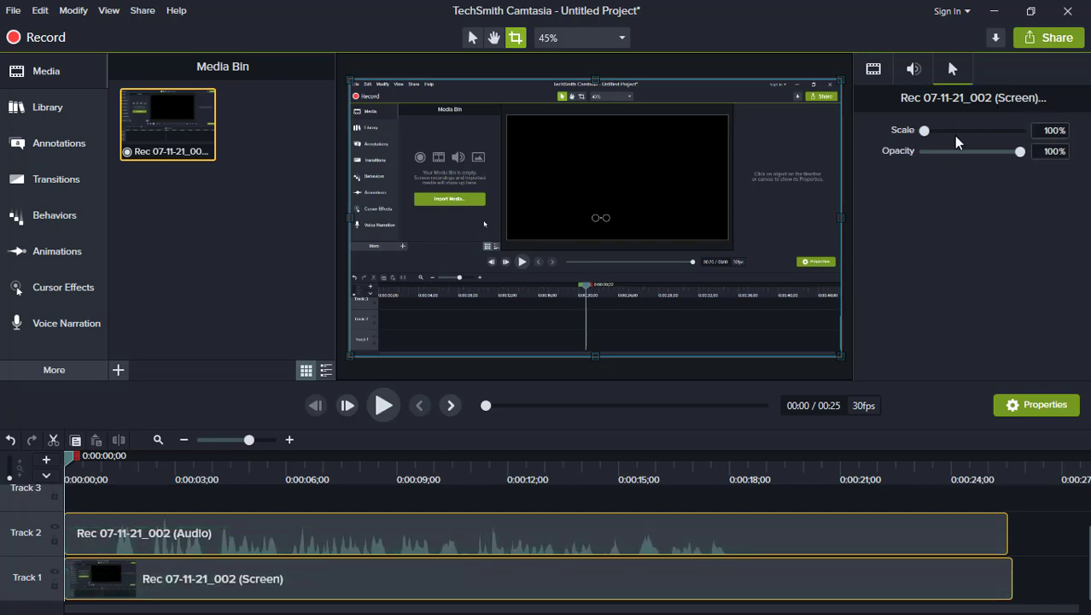
drag(924, 131, 950, 132)
mouse_move(1021, 152)
mouse_down()
mouse_move(951, 162)
mouse_move(1031, 157)
mouse_up()
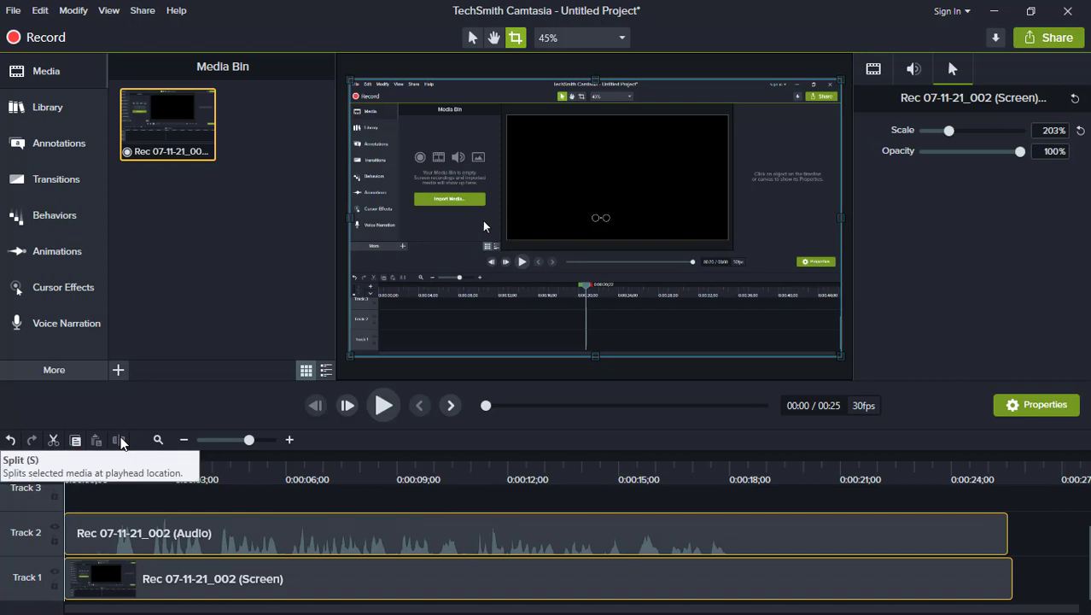
Split the recording's screen and audio clips together at 0:00:18;24 on the timeline.
click(760, 506)
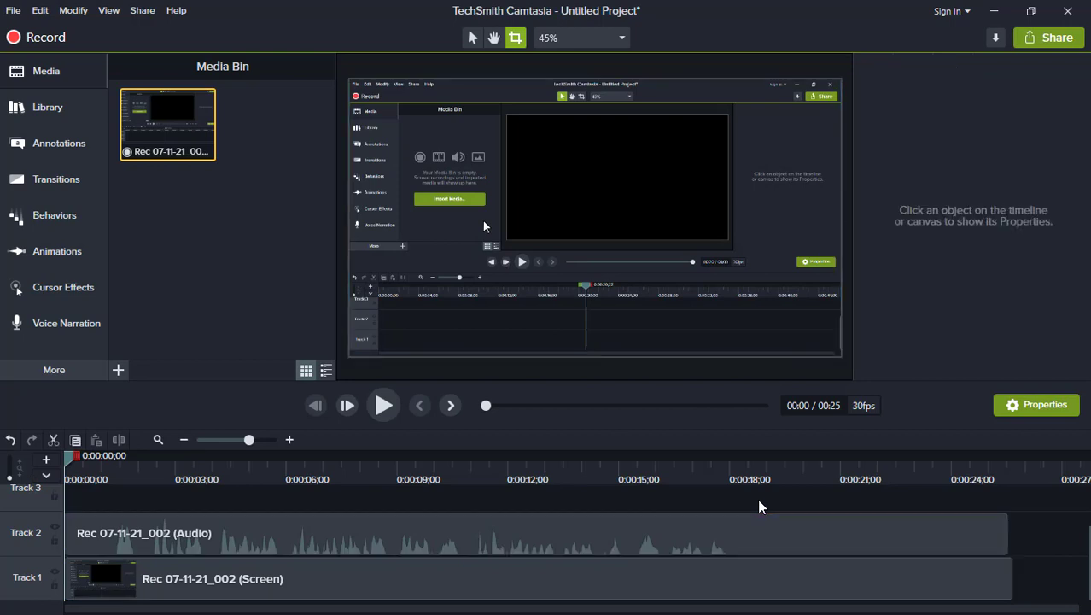
click(767, 595)
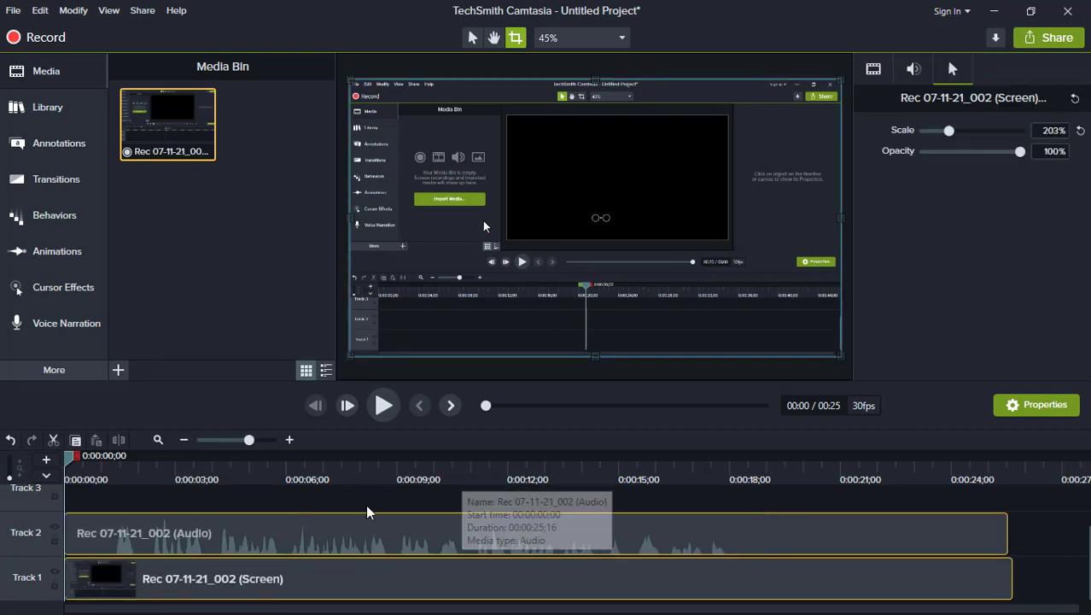
click(792, 542)
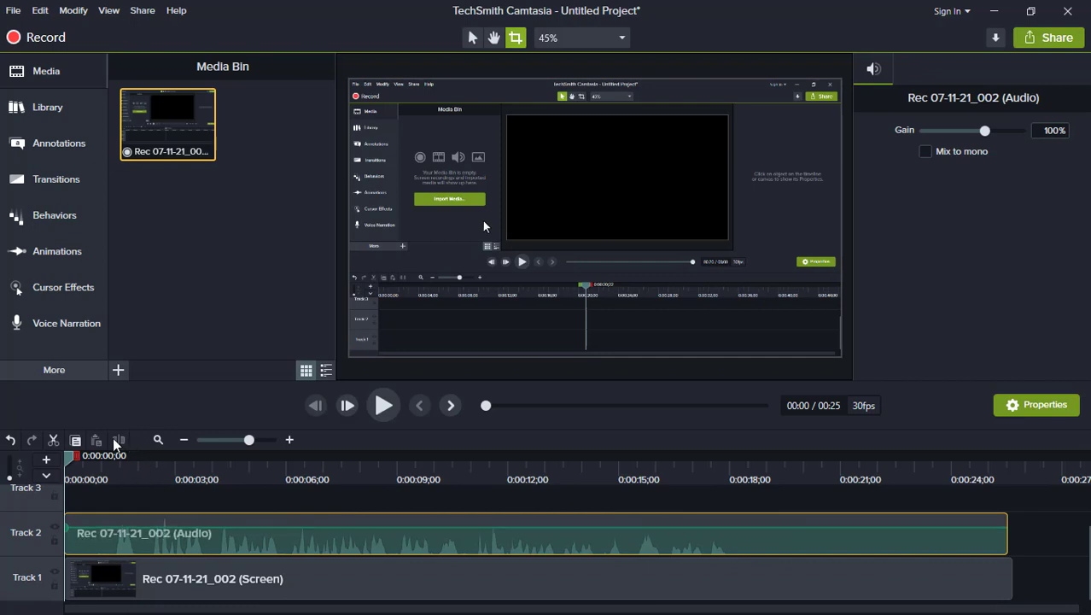
click(751, 589)
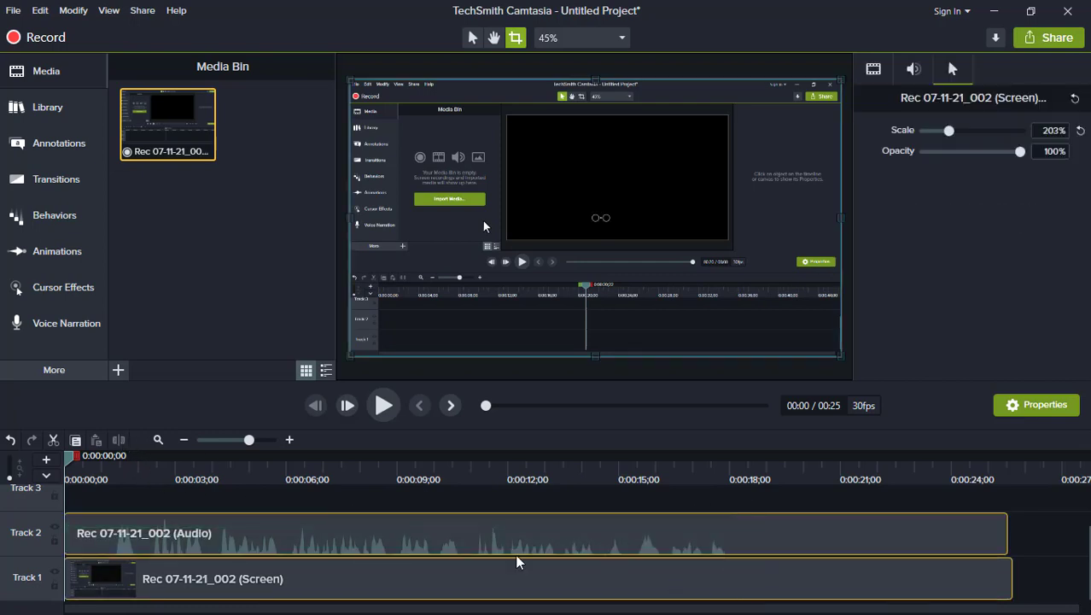
drag(68, 463, 763, 512)
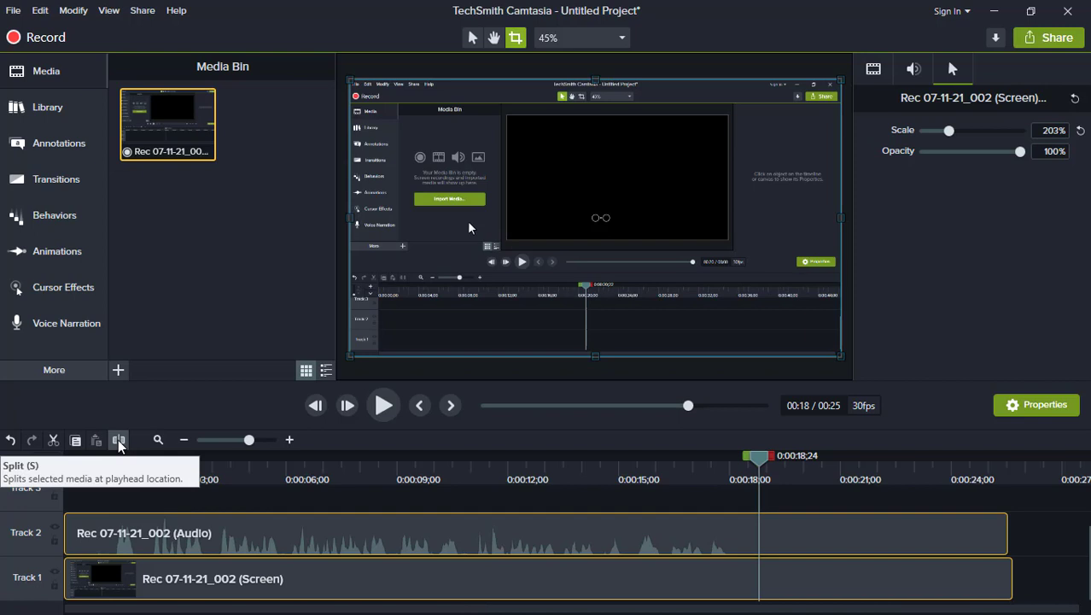
click(120, 441)
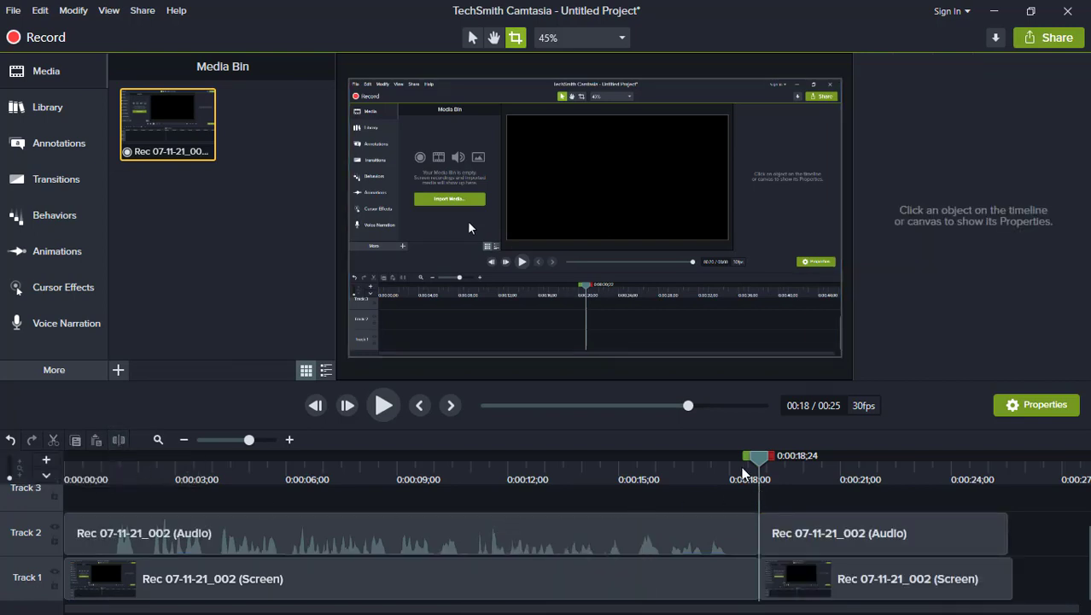
Ripple delete the second piece of both the recording's screen and audio clips, after the 0:00:18;24 split.
drag(757, 458, 706, 458)
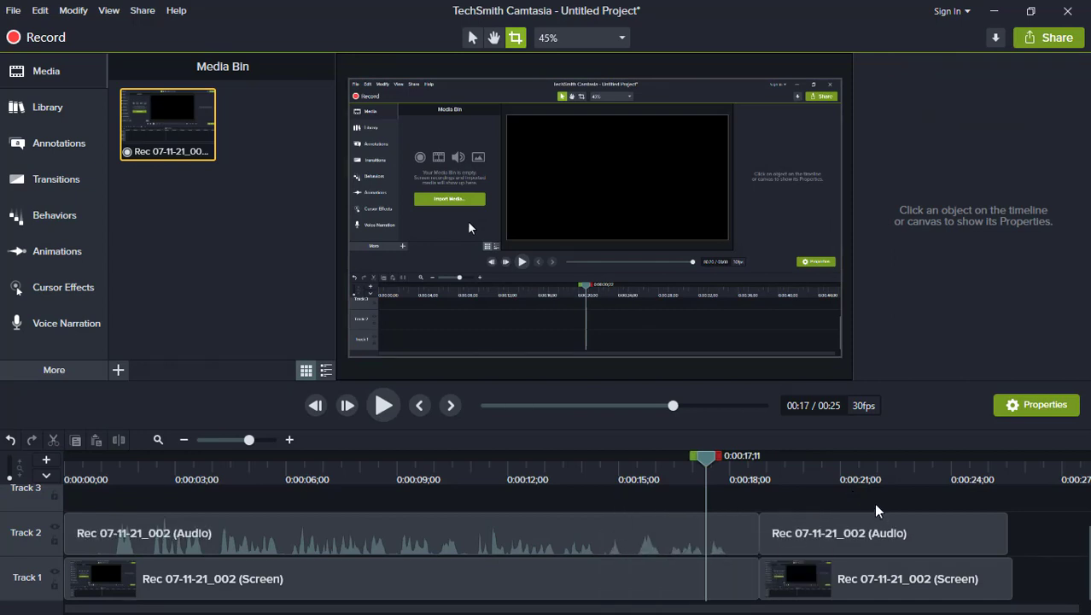
click(893, 578)
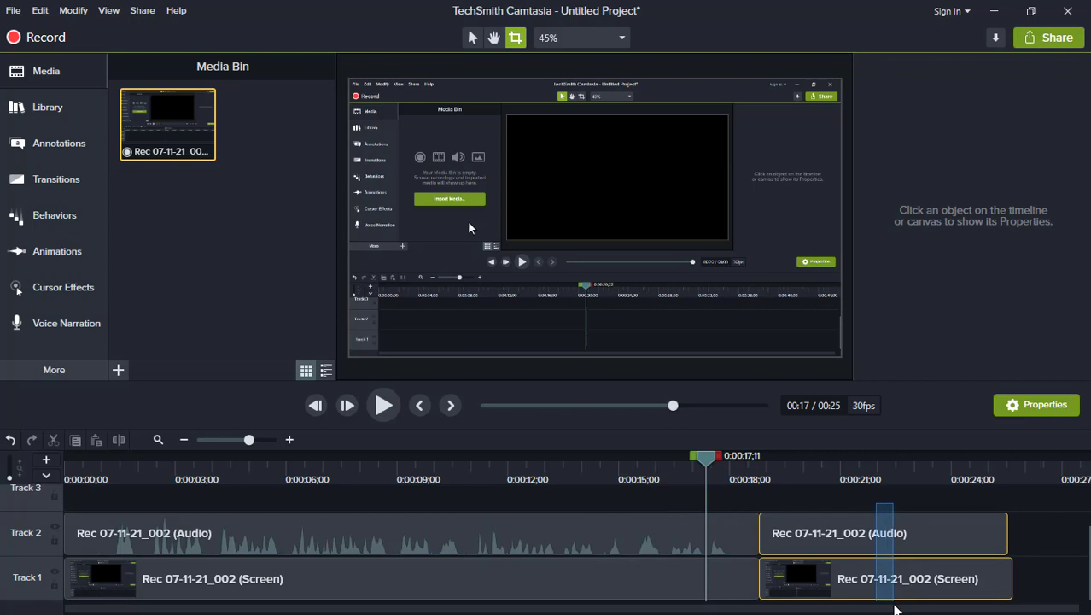
right_click(969, 531)
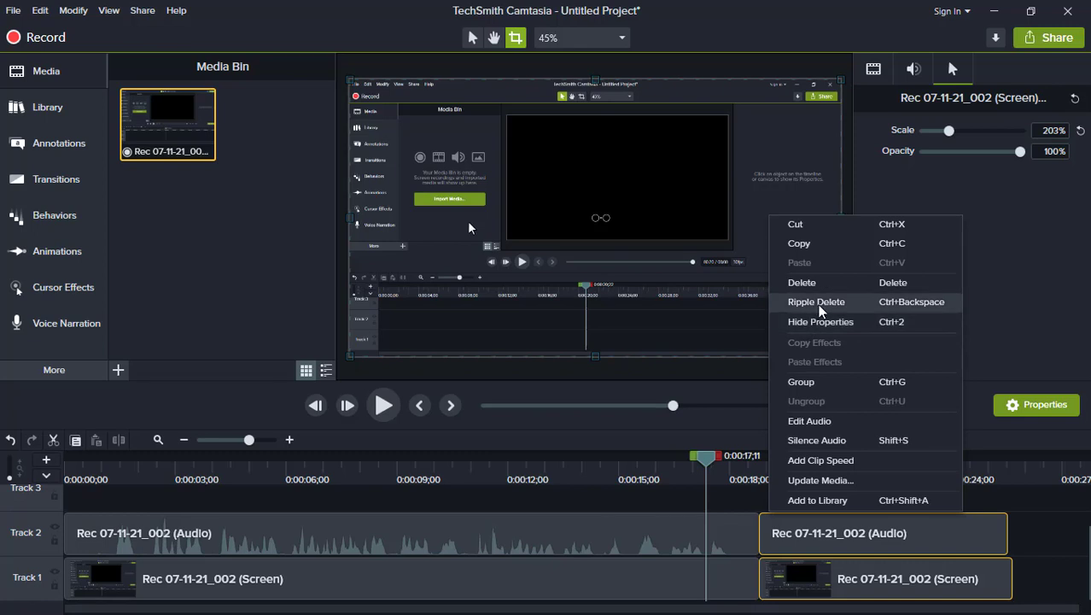
click(899, 309)
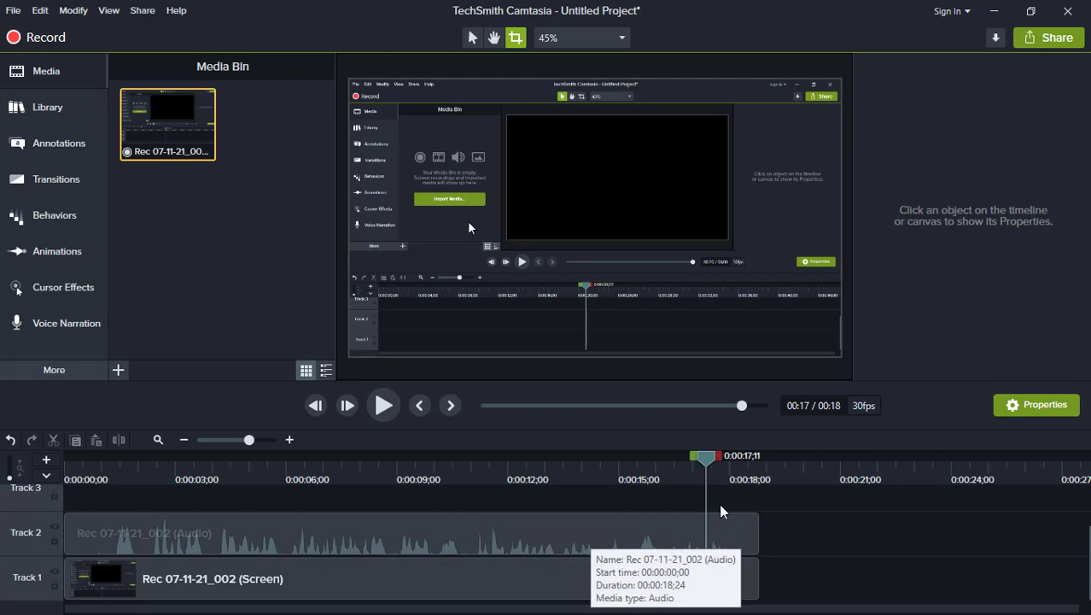
Shift the recording's audio and screen clips together so they start about 2.4 seconds into the timeline.
drag(706, 465, 107, 524)
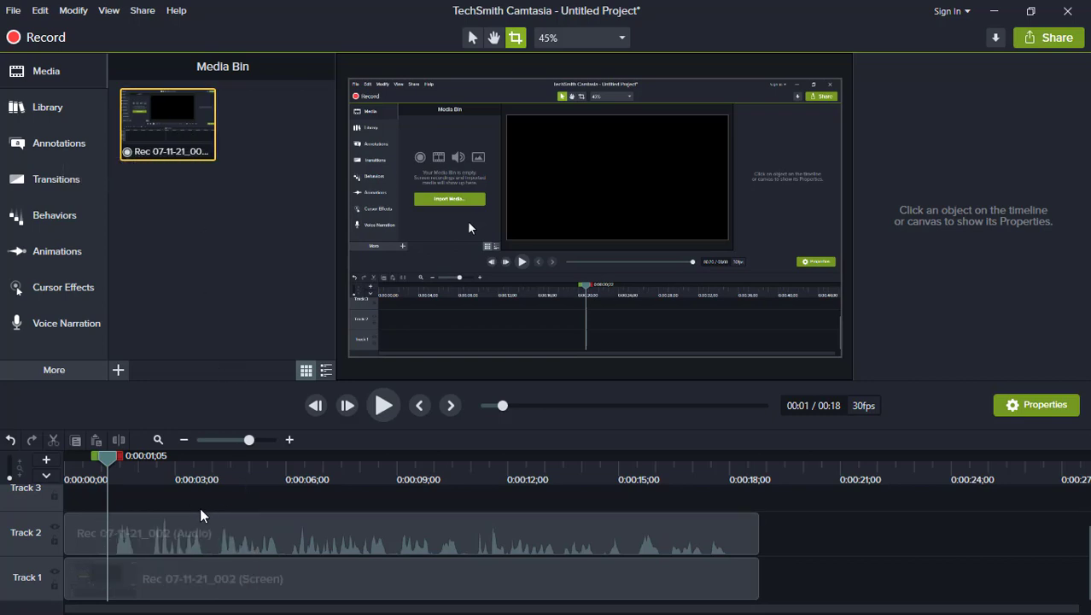
click(49, 109)
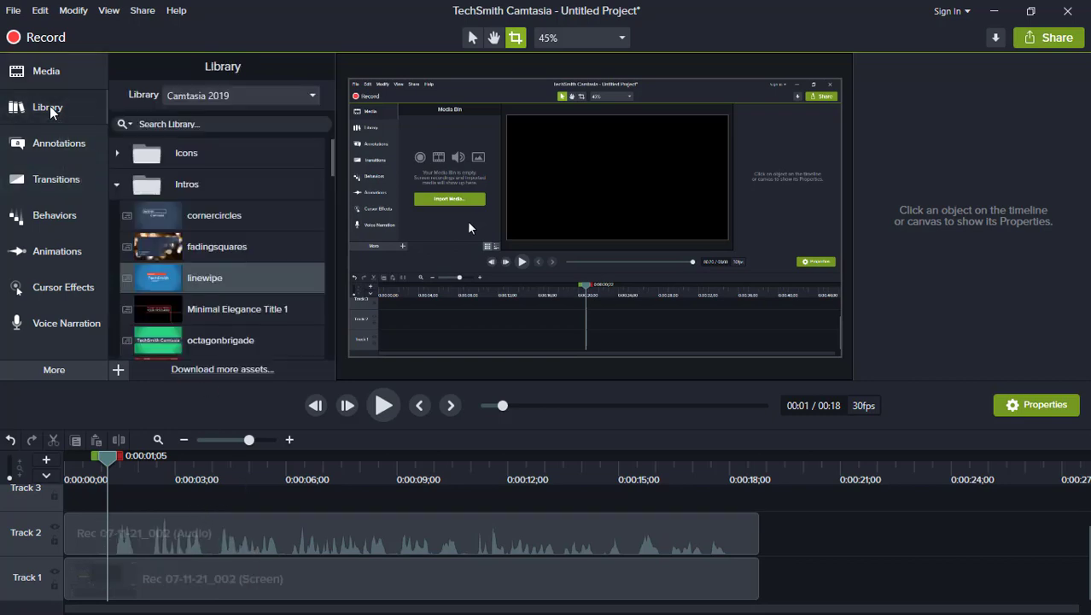
click(118, 187)
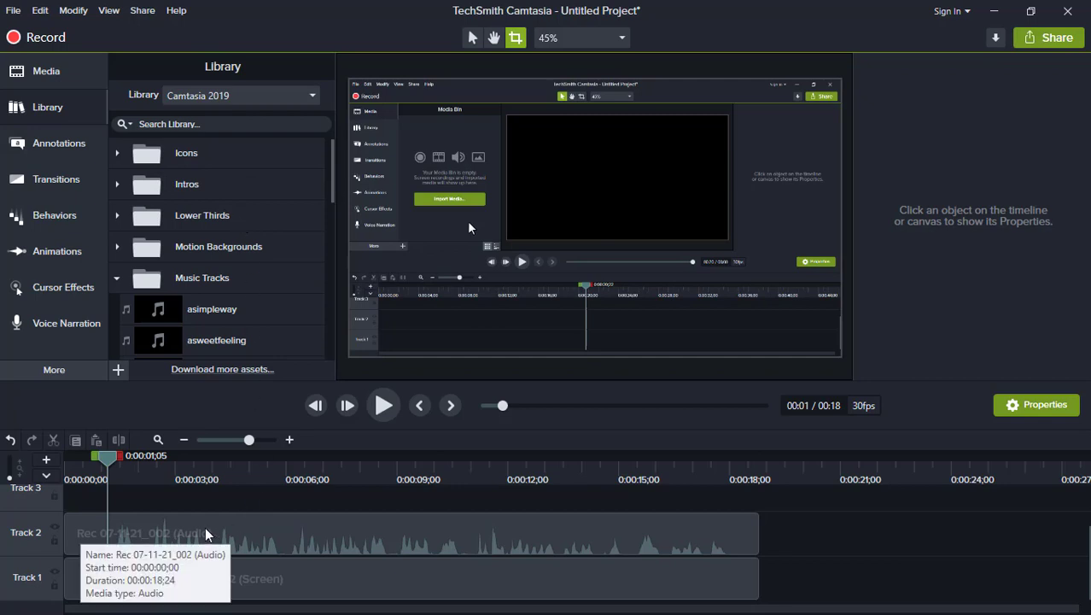
drag(220, 502, 230, 606)
drag(243, 534, 324, 533)
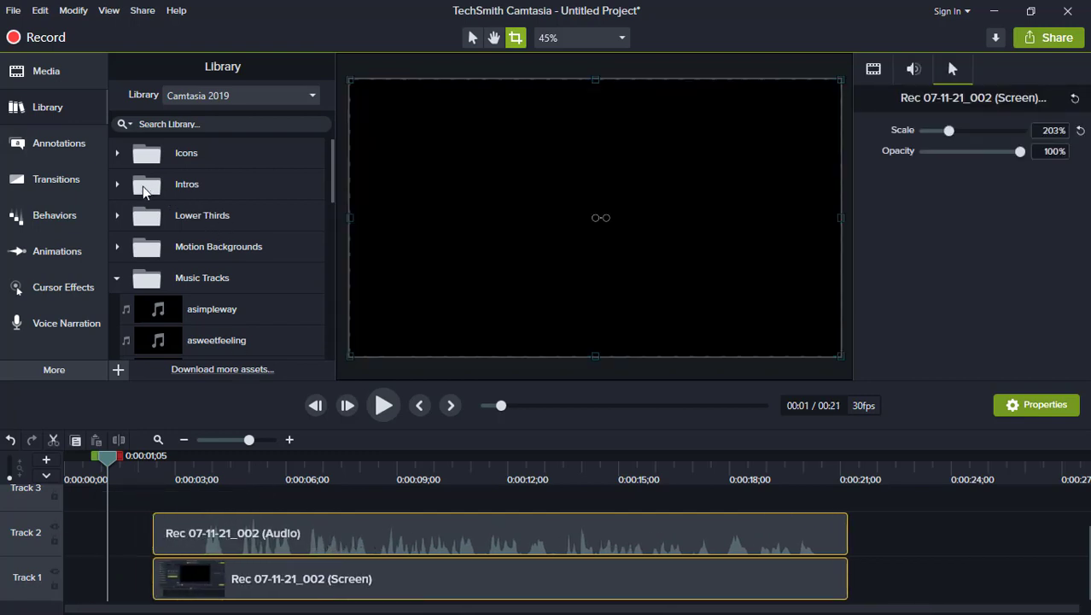
Add the octagonbrigade intro at the start of Track 3 and trim its end to where the recording begins.
click(117, 184)
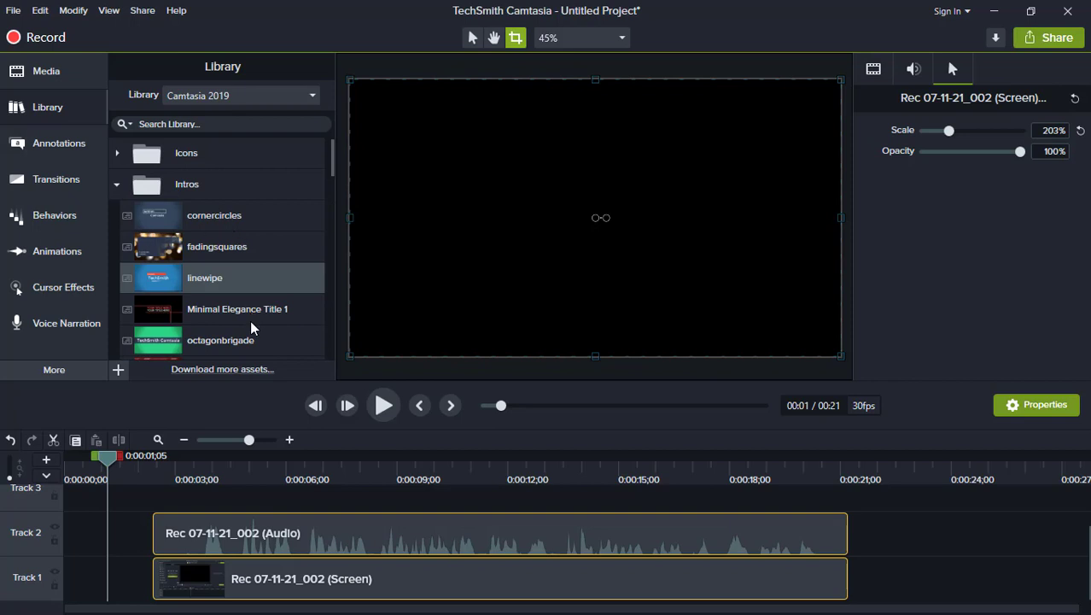
click(224, 338)
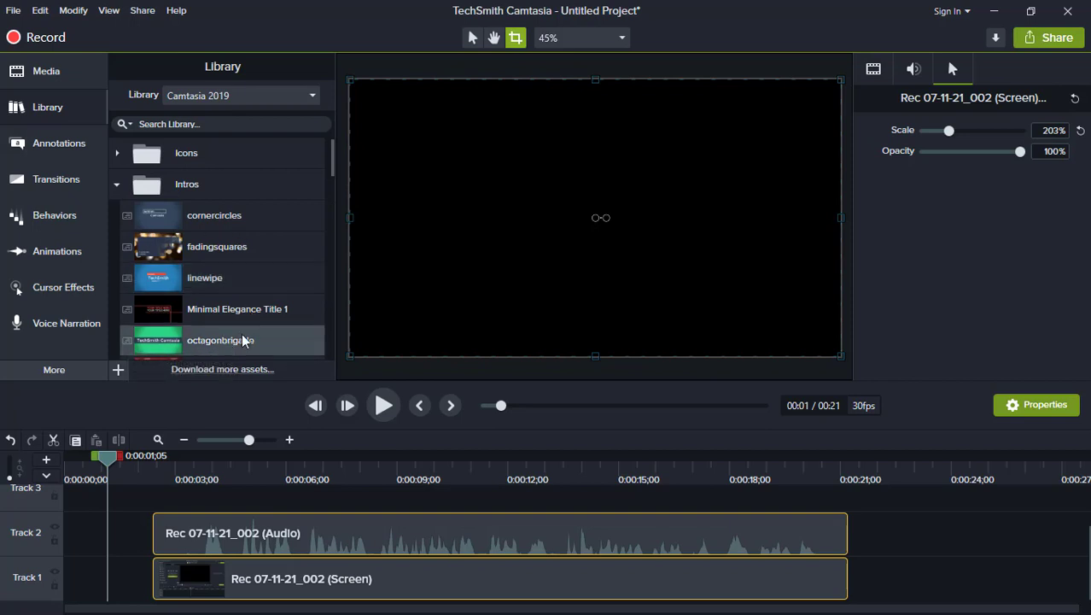
drag(243, 341, 120, 512)
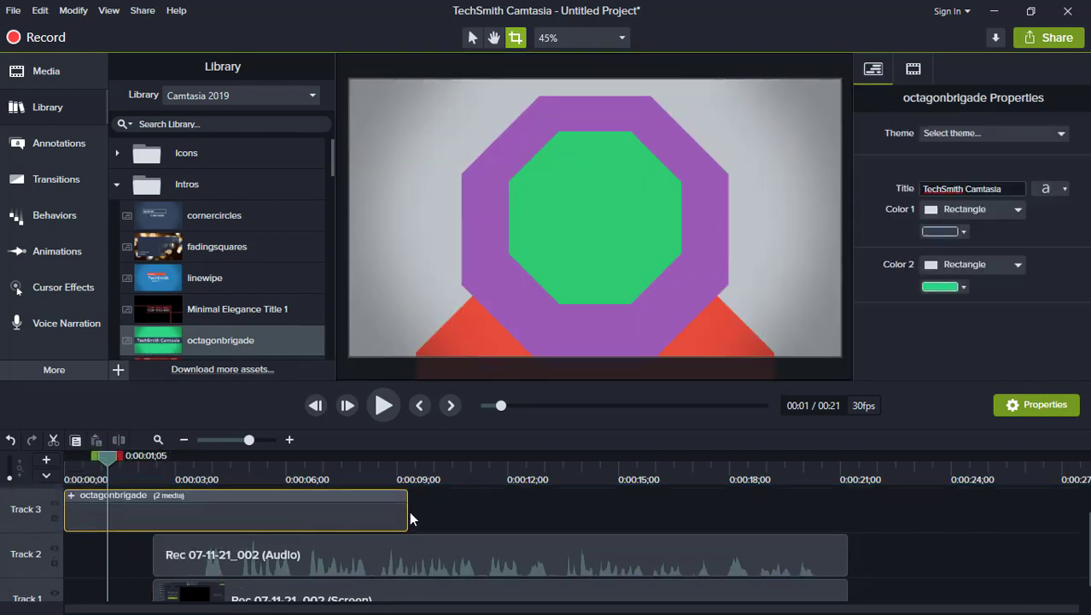
drag(407, 511, 153, 510)
Play the timeline from 0:00:00;00 to preview the intro running into the recording, and return the playhead to the intro.
drag(103, 461, 50, 458)
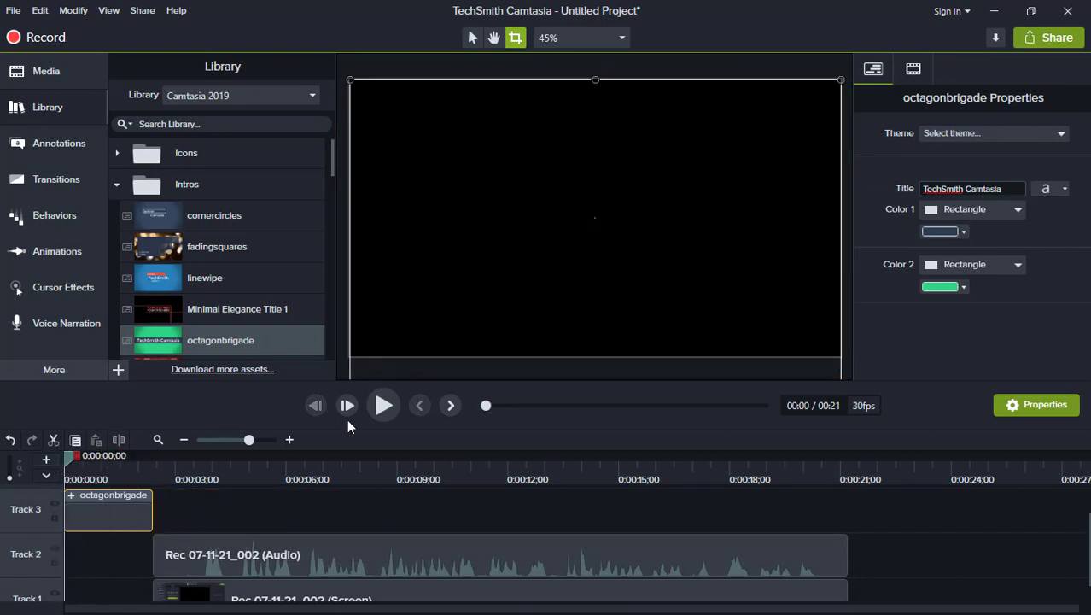
click(384, 406)
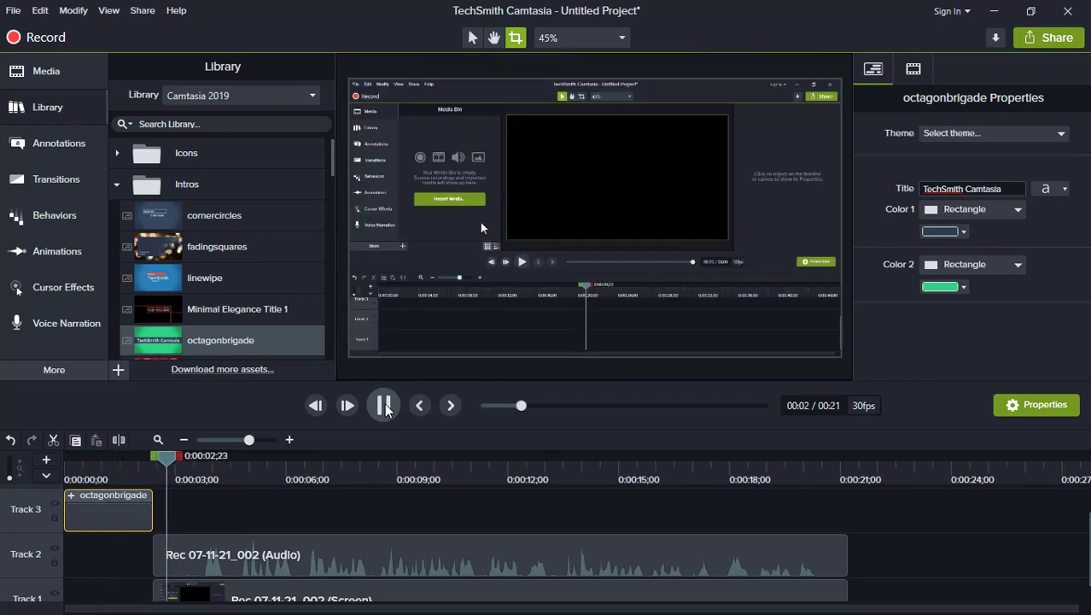
click(384, 405)
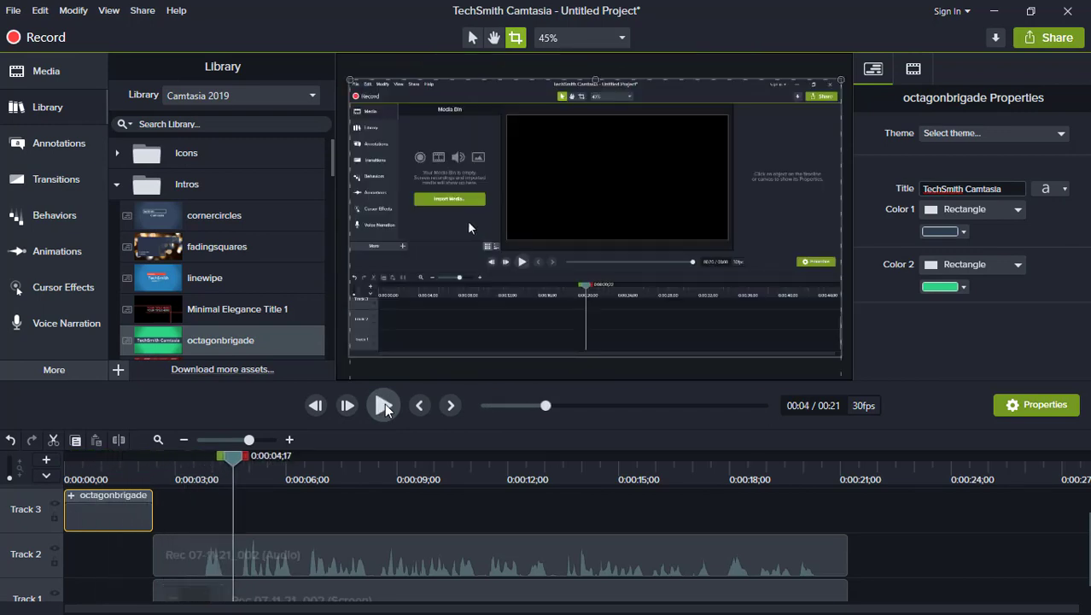
drag(234, 470, 97, 480)
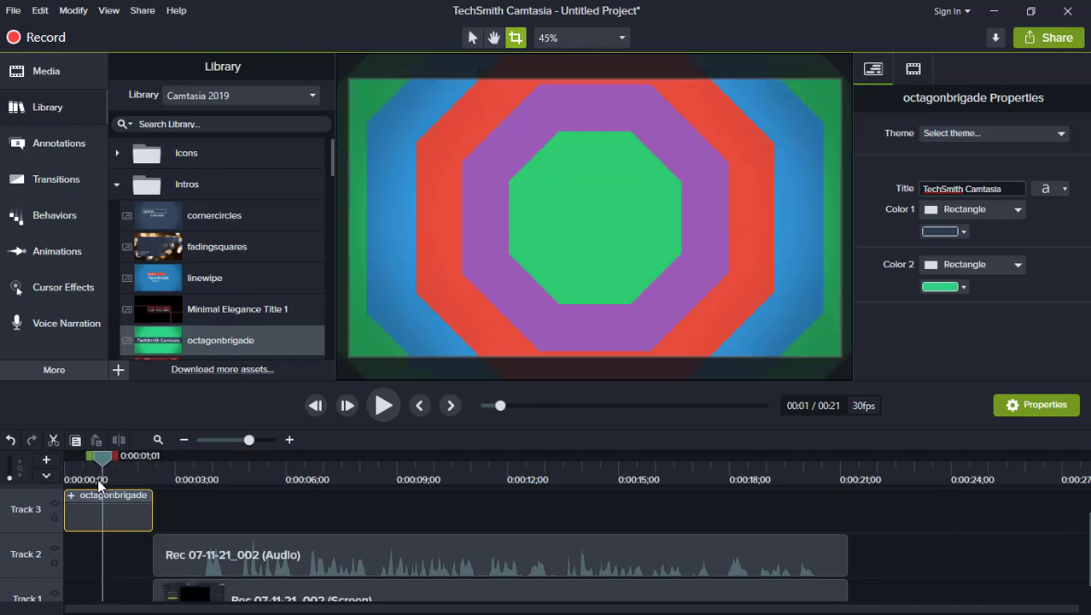
Apply the Fold transition to both ends of the octagonbrigade intro clip on Track 3.
click(118, 186)
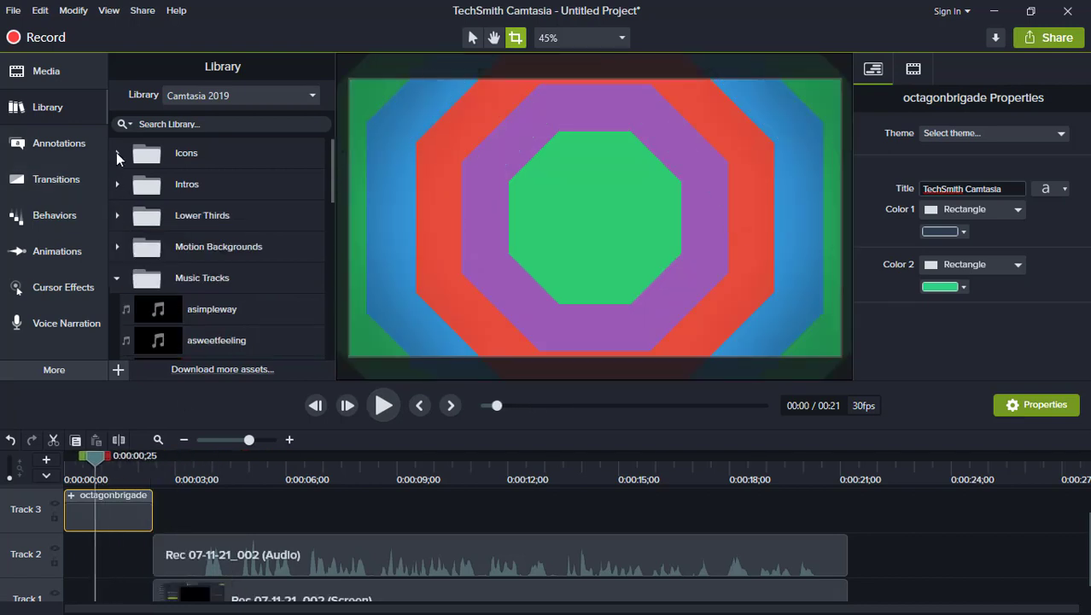
click(38, 146)
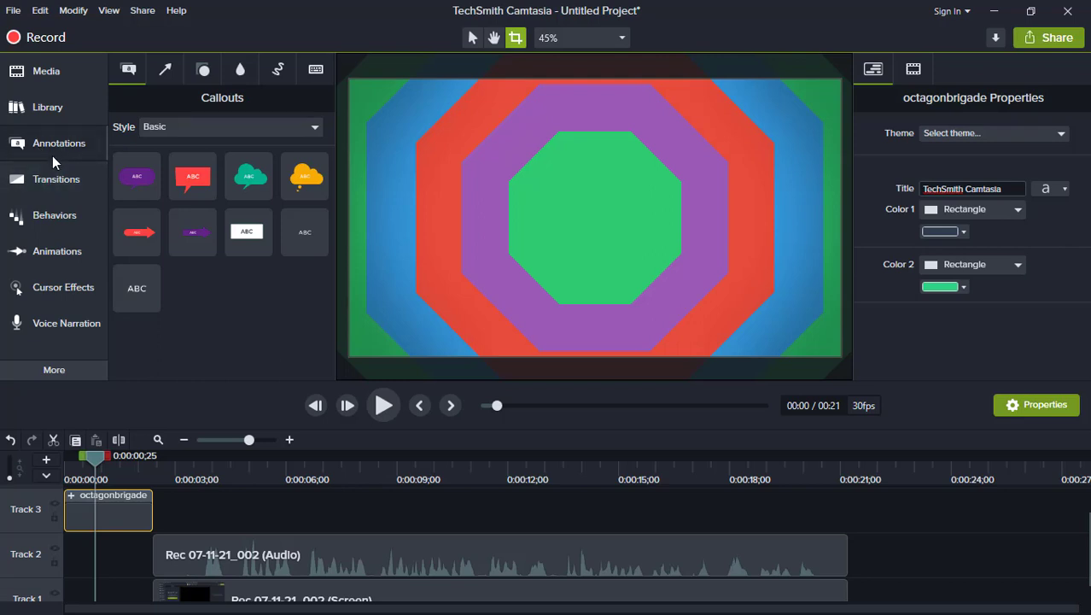
click(60, 175)
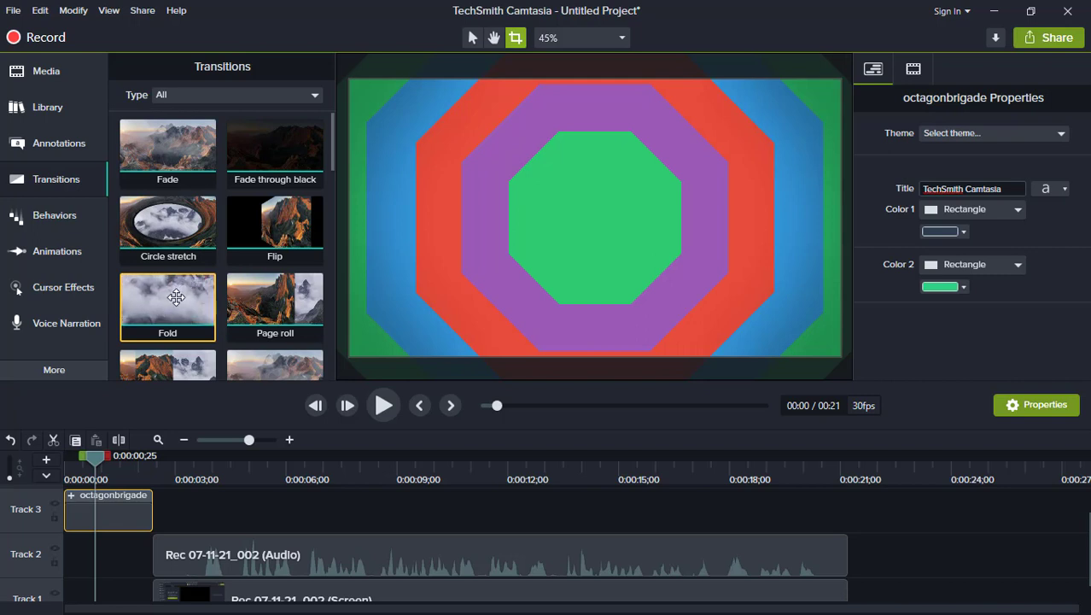
drag(176, 297, 108, 512)
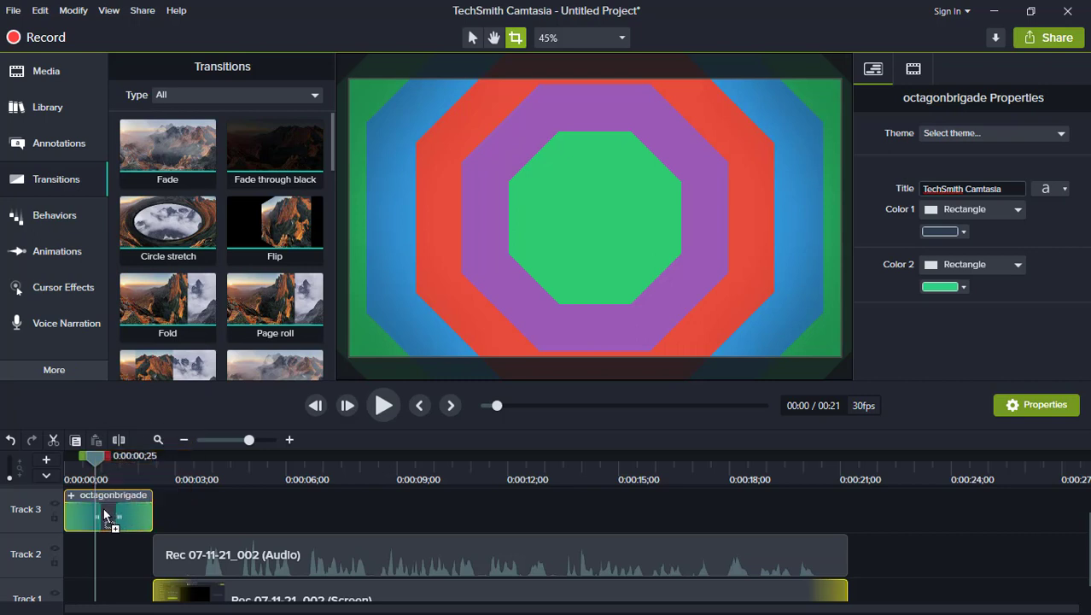
drag(104, 512, 109, 508)
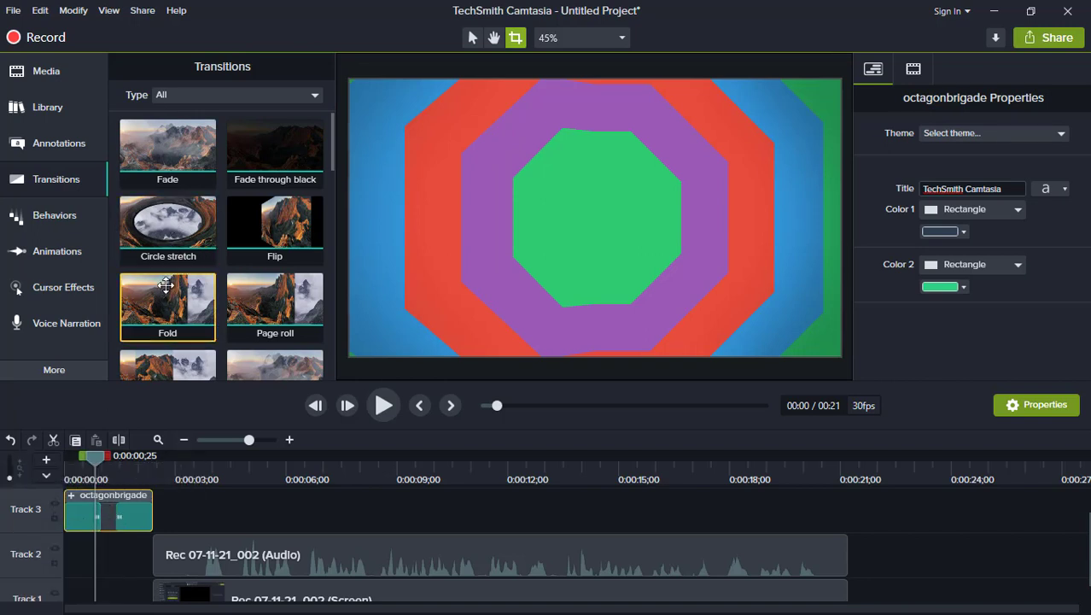
Try applying the Fold transition to the recording's screen clip on Track 1.
drag(169, 303, 388, 562)
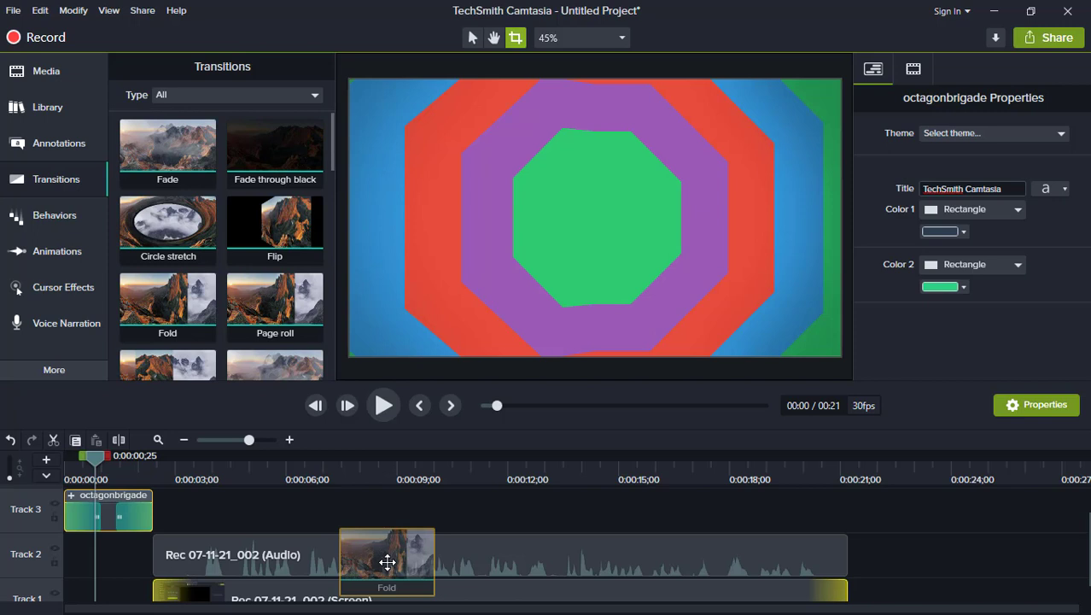
drag(386, 562, 500, 606)
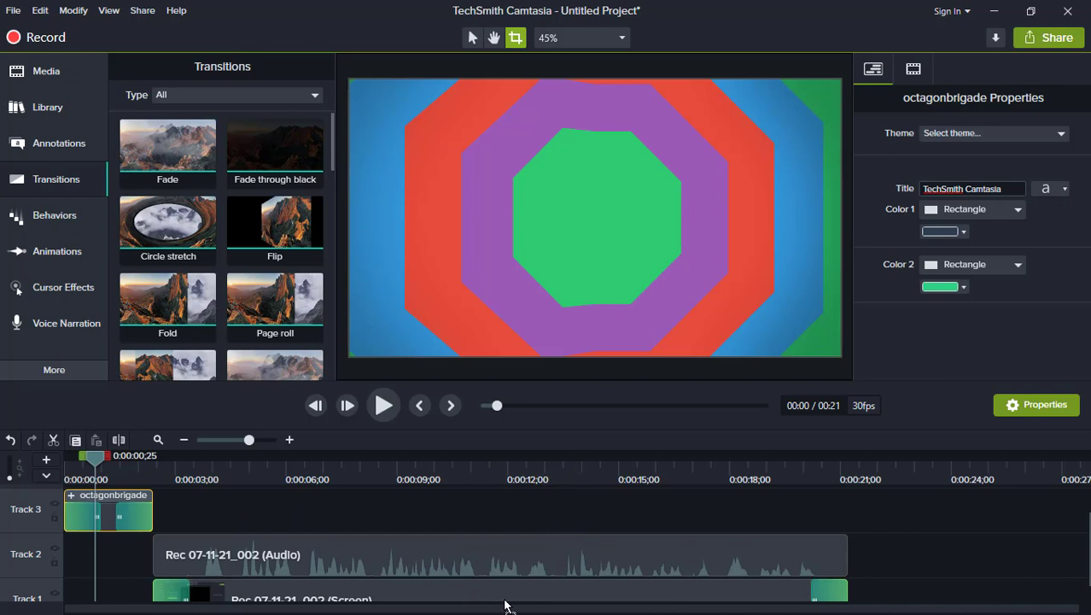
drag(508, 597, 480, 506)
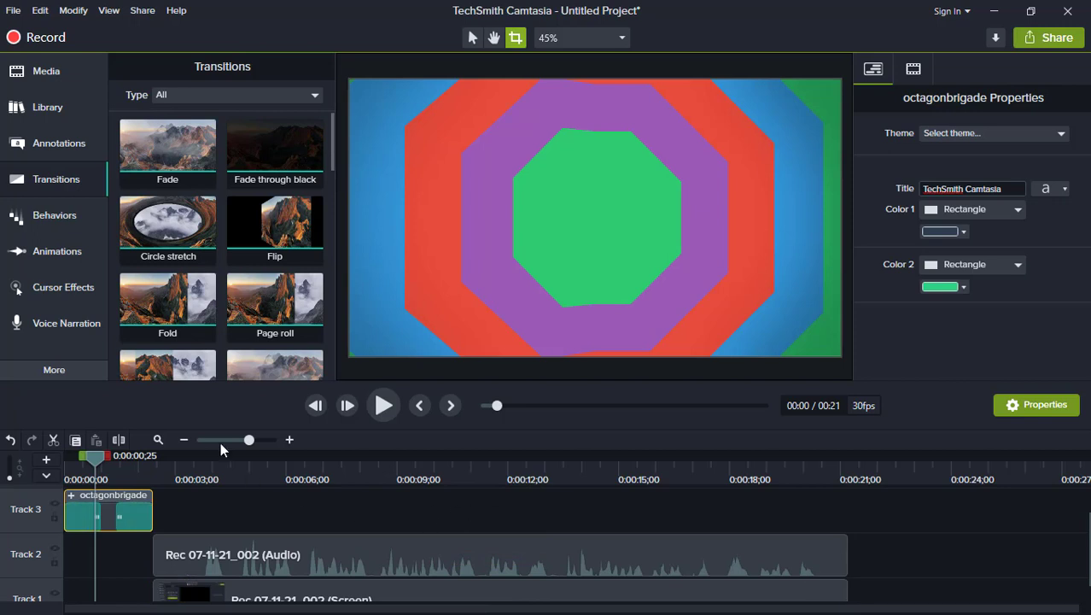
Add a plain text callout reading "A text" over the lower-right area of the intro frame.
click(48, 215)
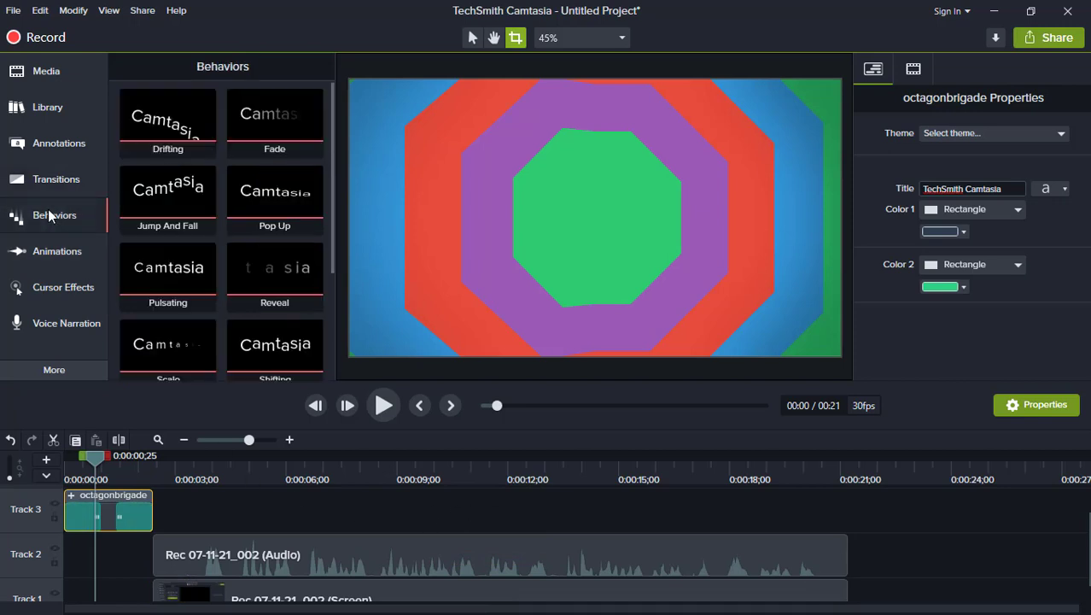
click(59, 145)
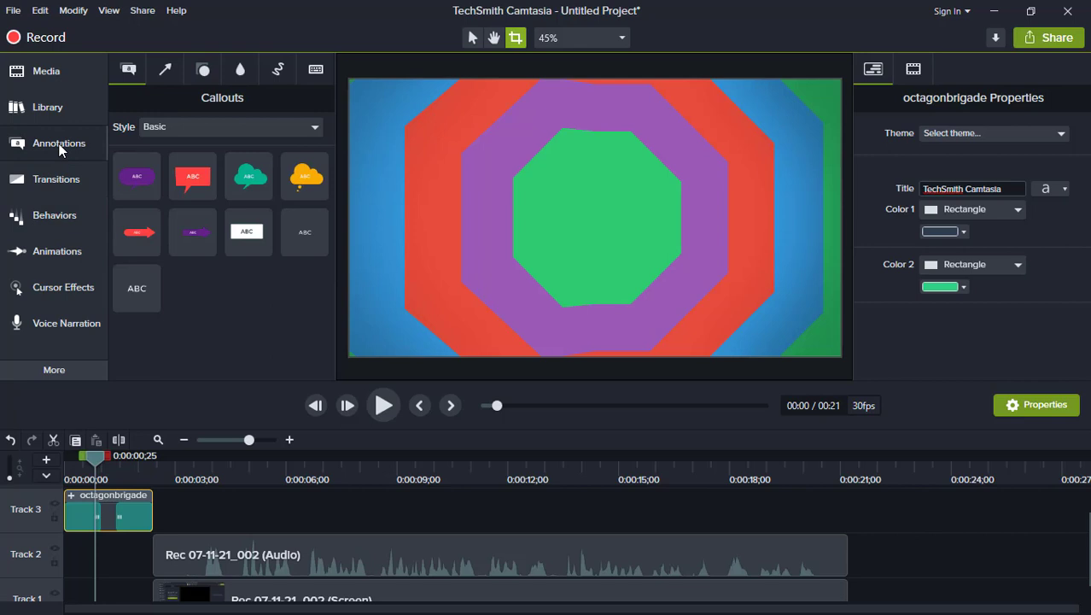
drag(137, 289, 729, 308)
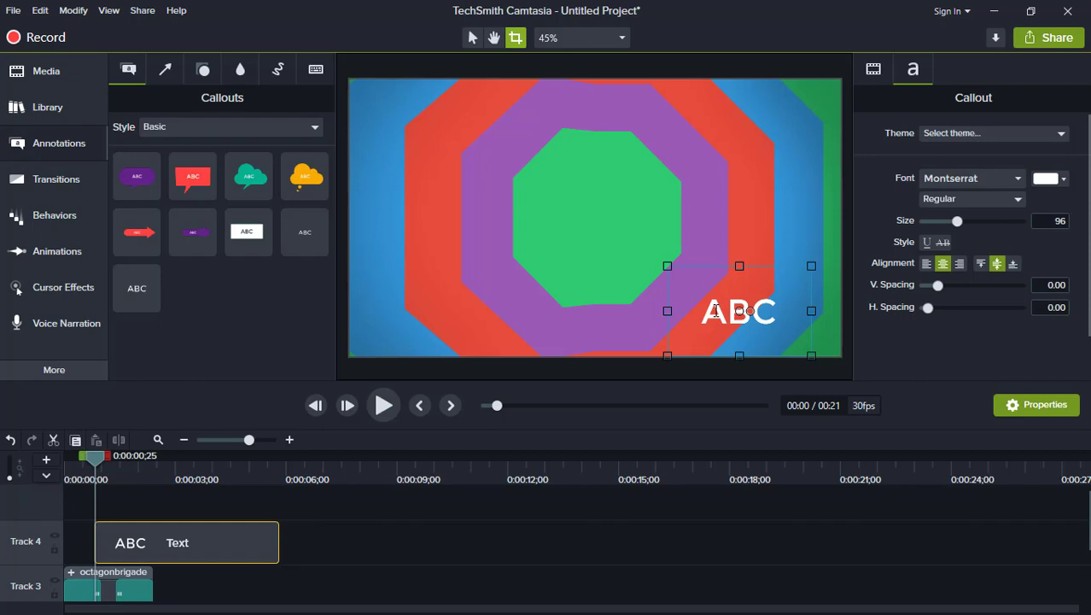
double_click(715, 310)
text(A te)
key(BackSpace)
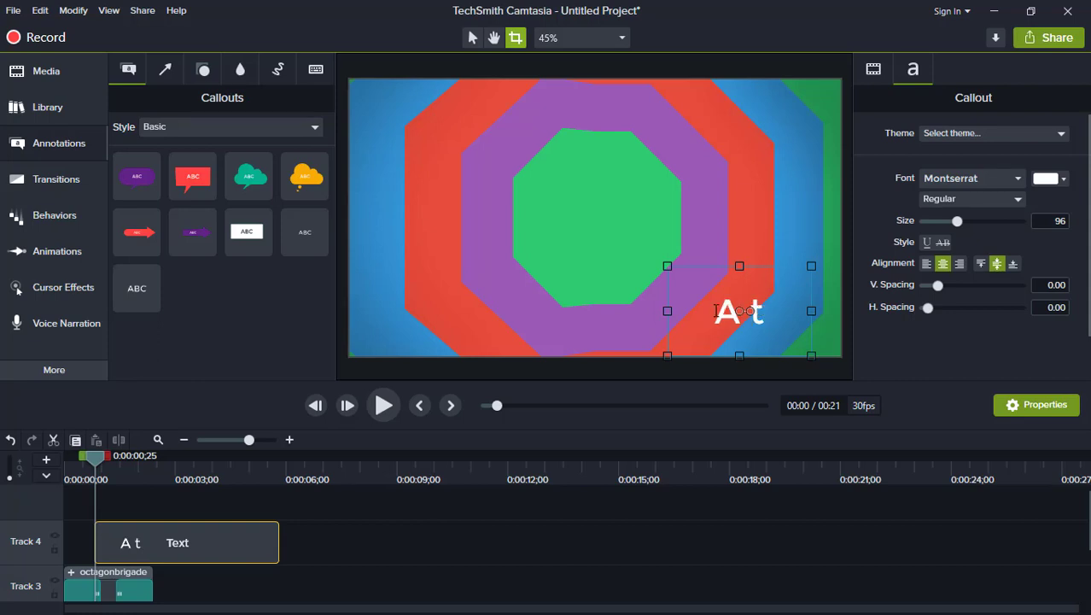
text(ext)
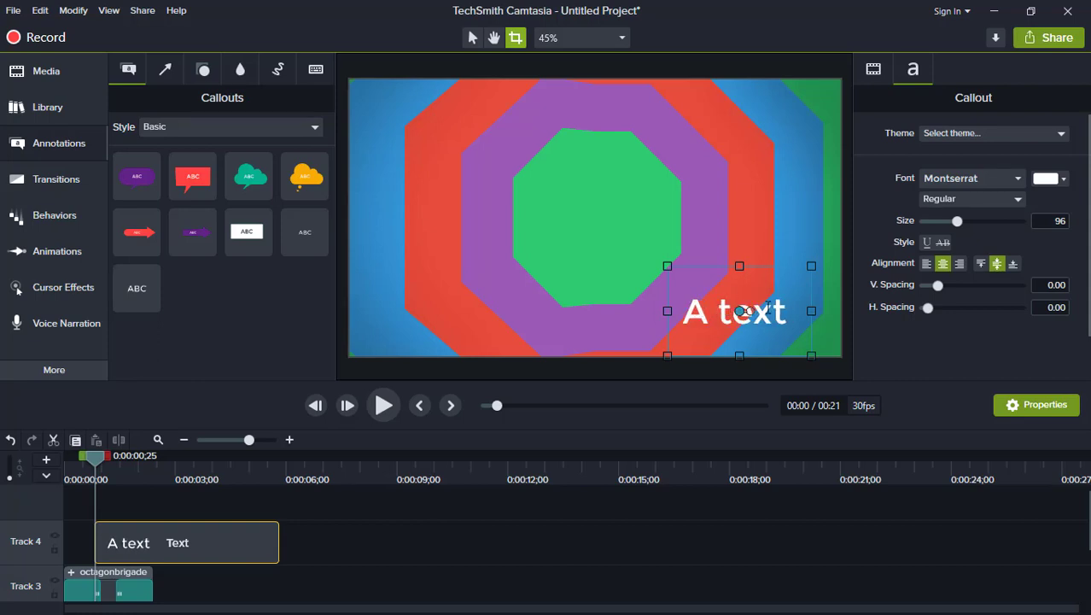
mouse_move(785, 307)
mouse_down()
mouse_move(634, 318)
mouse_move(800, 296)
mouse_up()
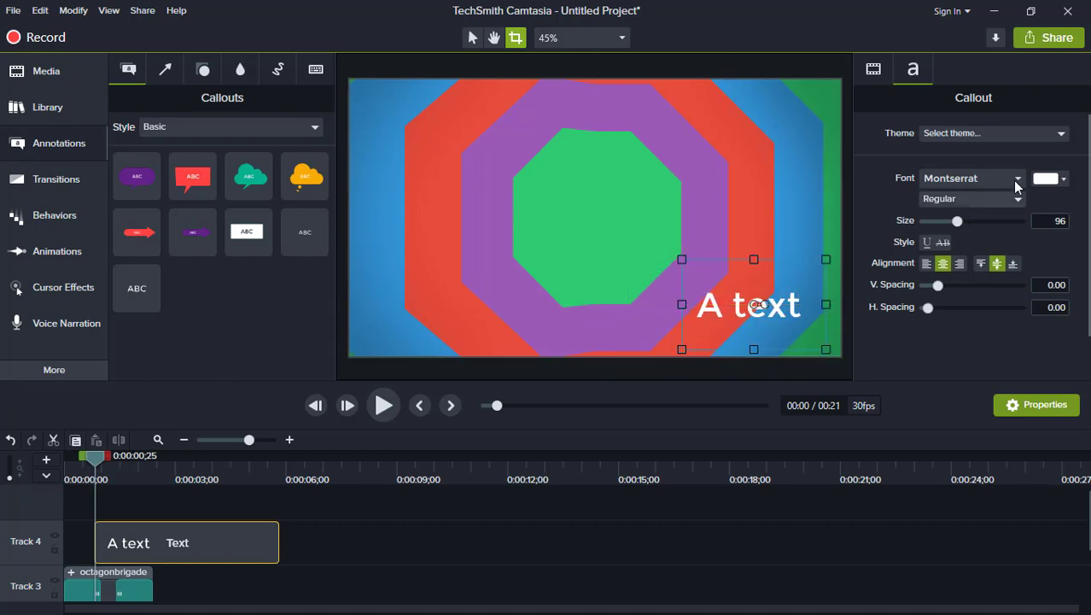
Format the callout text in colour #121212, Regular Italic, size 68, with centred horizontal alignment.
click(1065, 180)
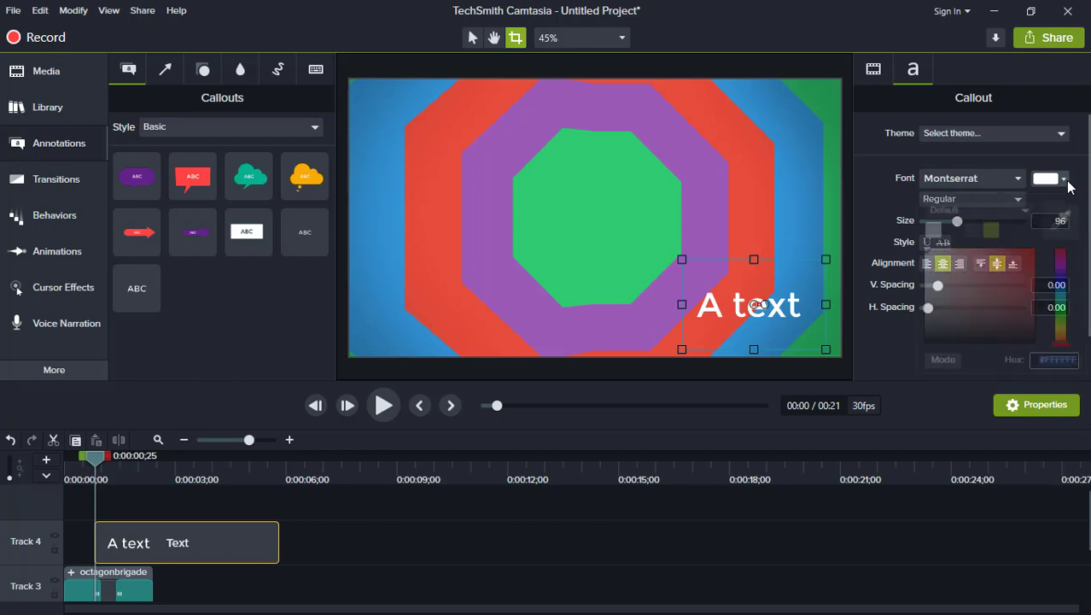
drag(938, 341, 922, 335)
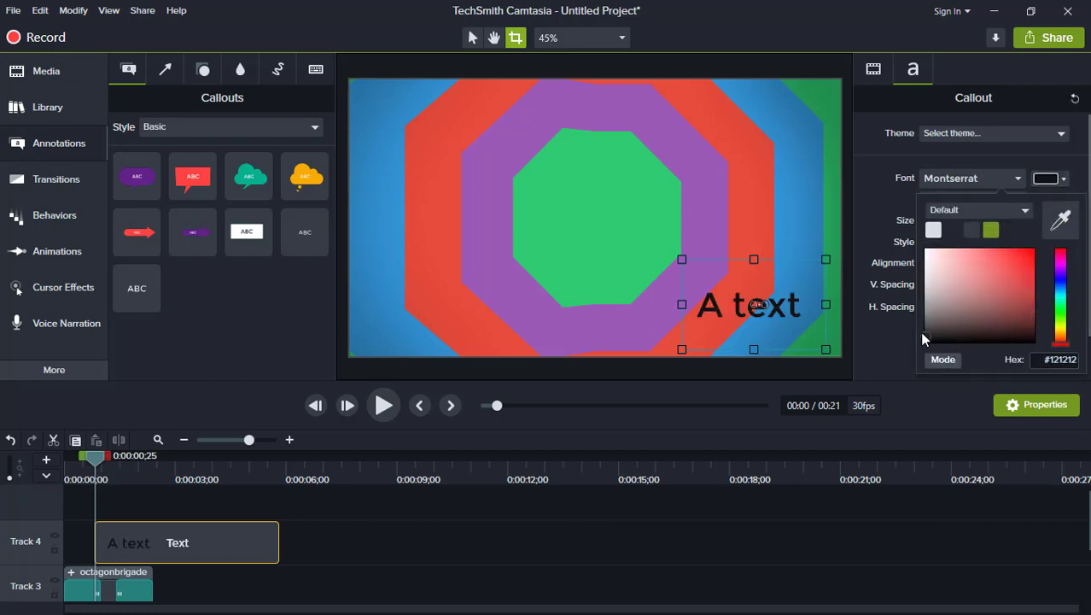
click(872, 209)
drag(971, 215, 944, 225)
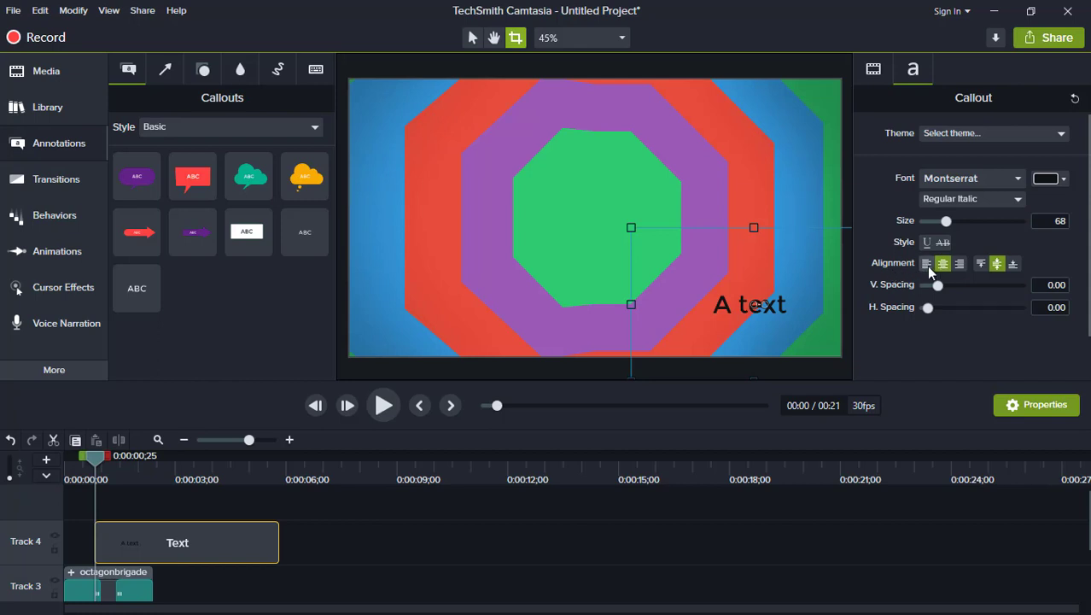
click(927, 266)
click(944, 264)
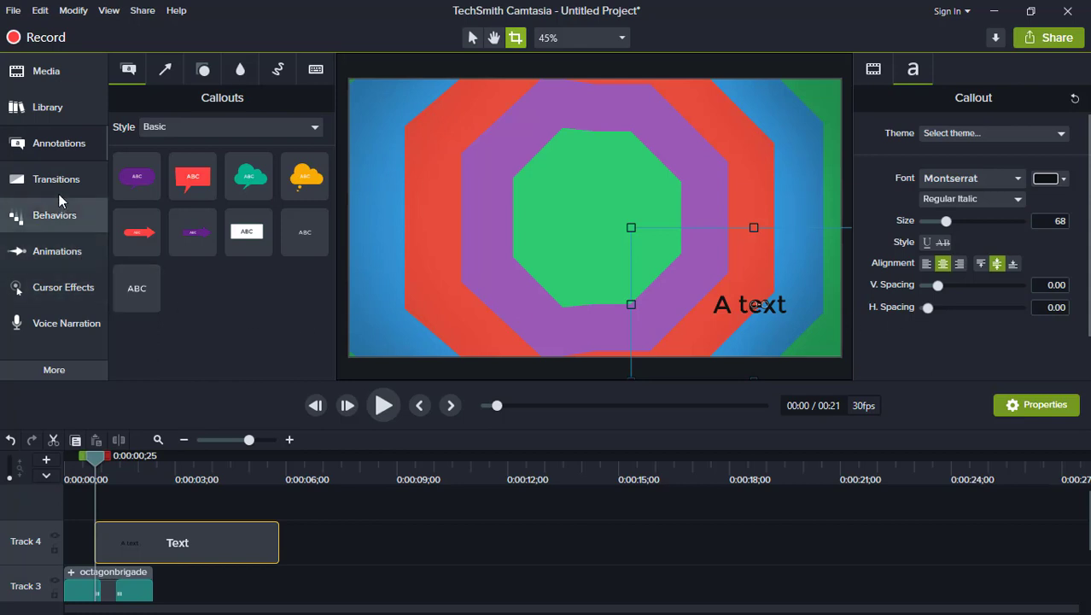
Apply the Jump And Fall behavior to the text callout on Track 4 and place the playhead at 0:00:00;24.
click(35, 233)
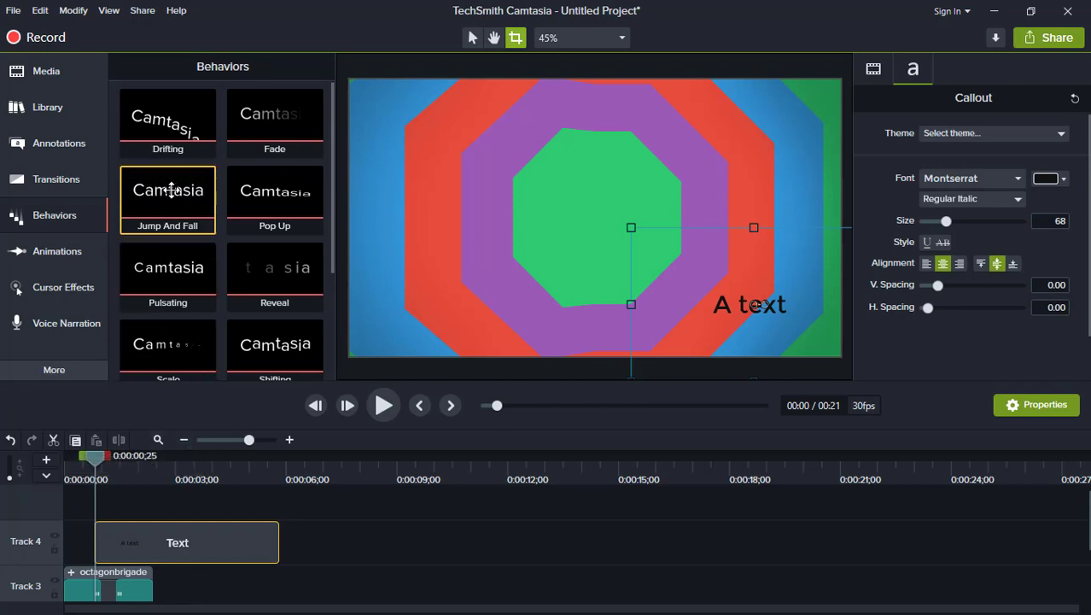
drag(171, 189, 177, 536)
click(92, 458)
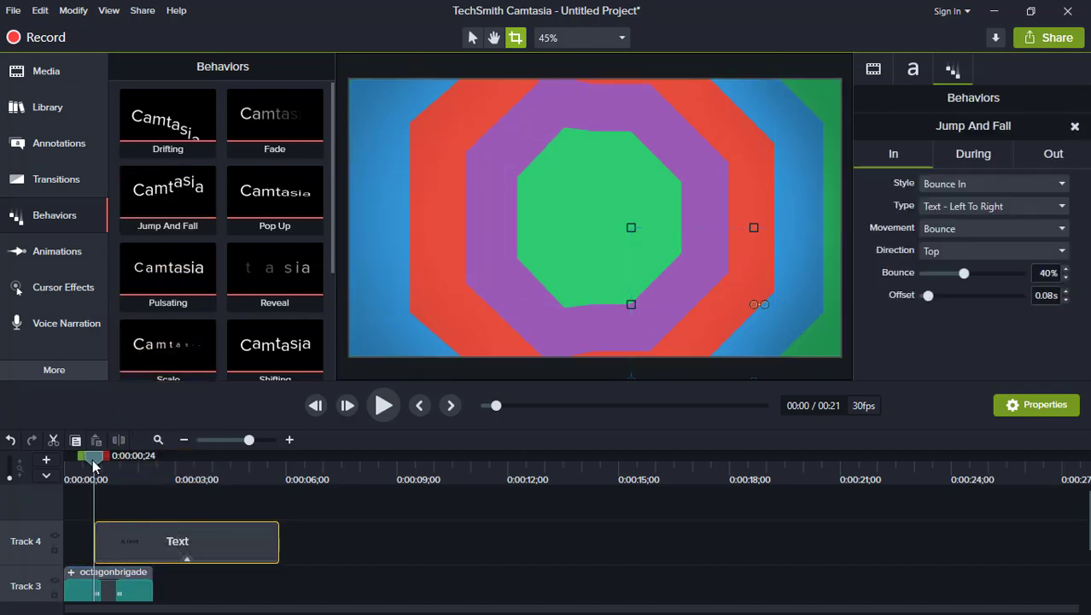
Play back the text callout's behavior from 0:00:00;20 and return the playhead to 0:00:00;08.
drag(93, 459, 90, 459)
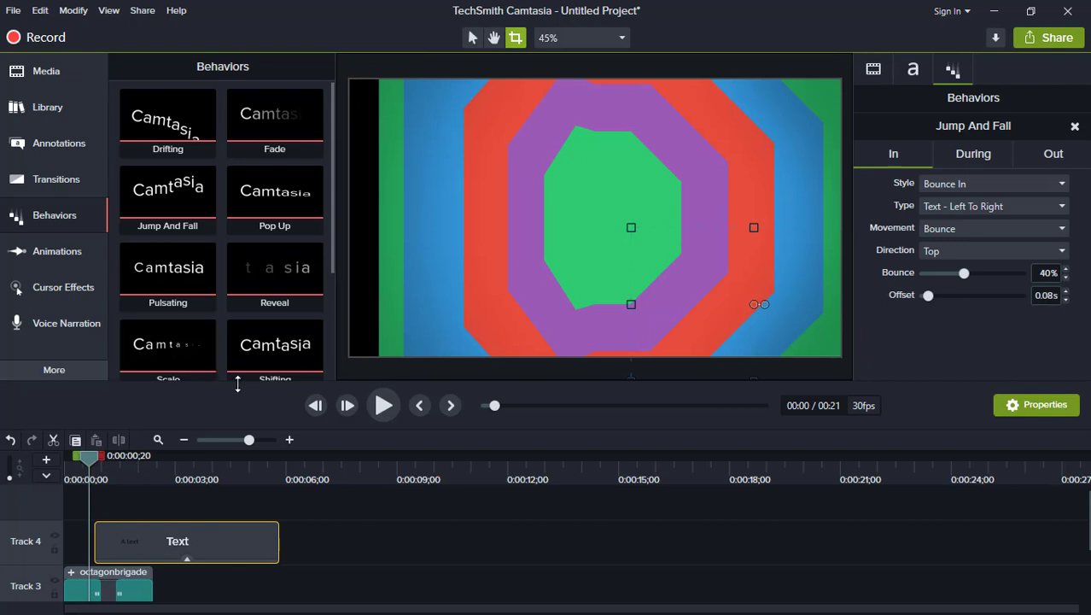
click(384, 405)
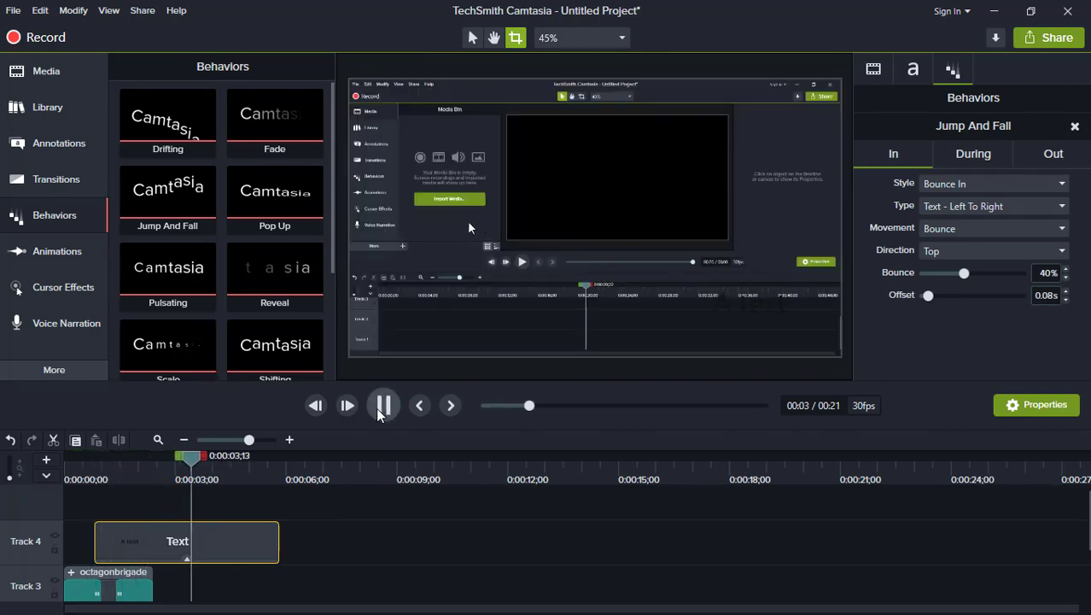
click(384, 406)
drag(202, 461, 71, 477)
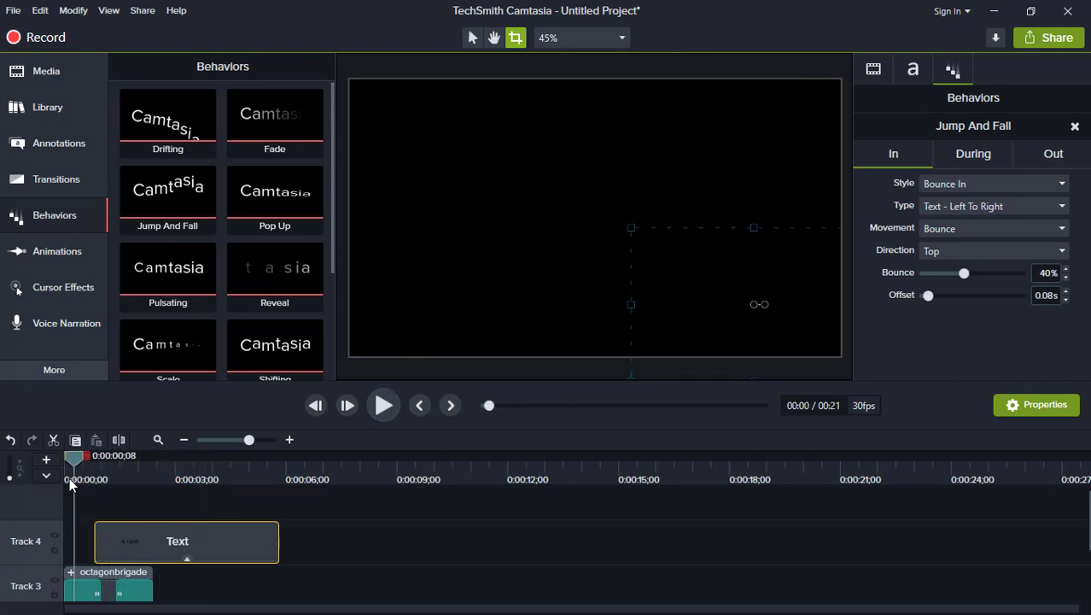
Add a Zoom-n-Pan animation at 0:00:04;16 framing the upper-left part of the screen recording at about 143% zoom.
click(56, 257)
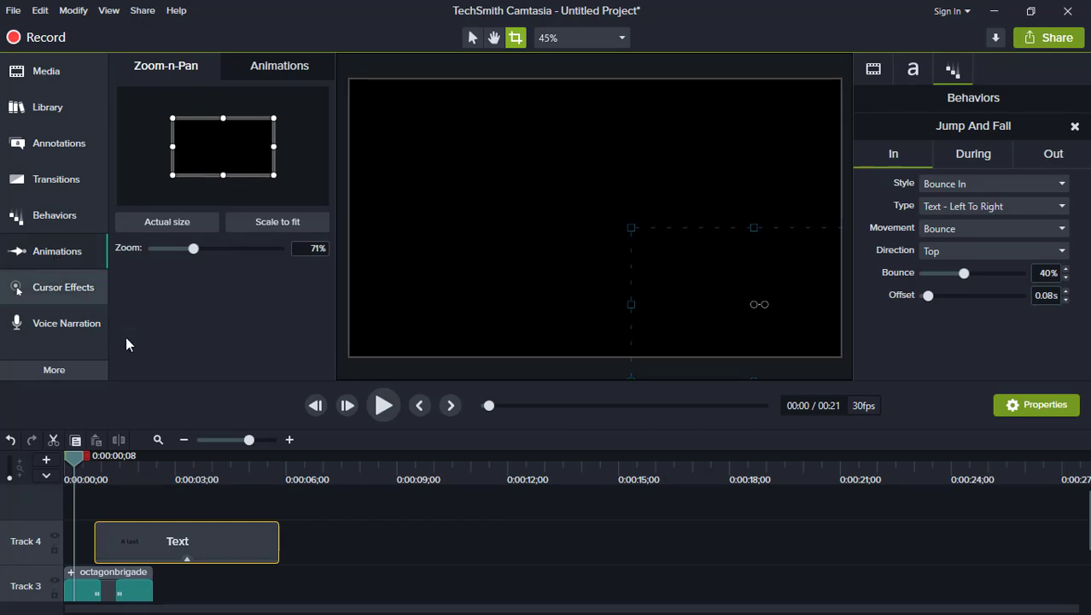
drag(74, 462, 232, 474)
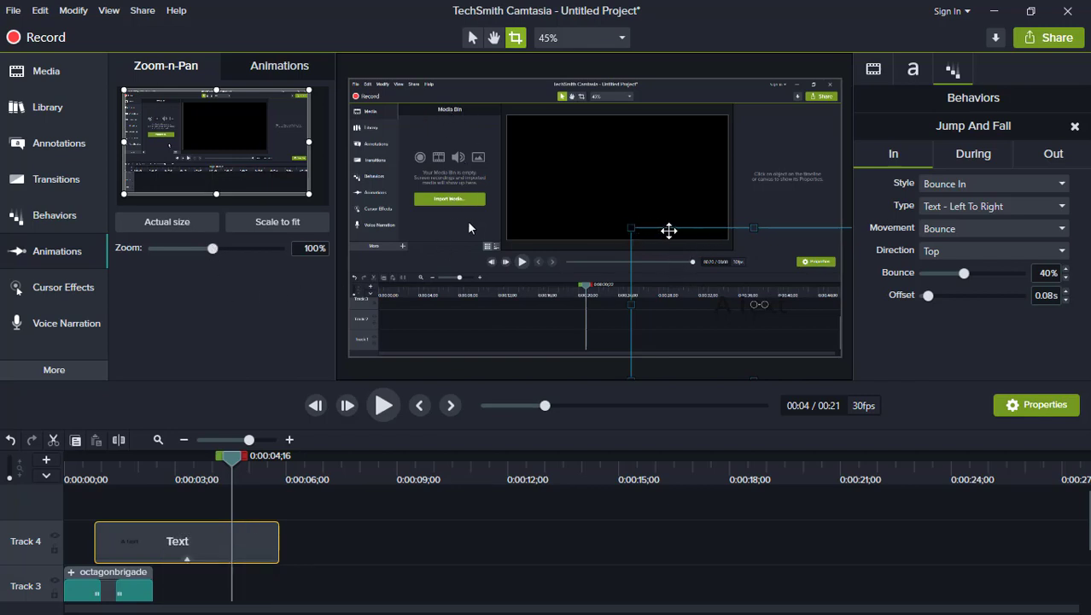
right_click(671, 231)
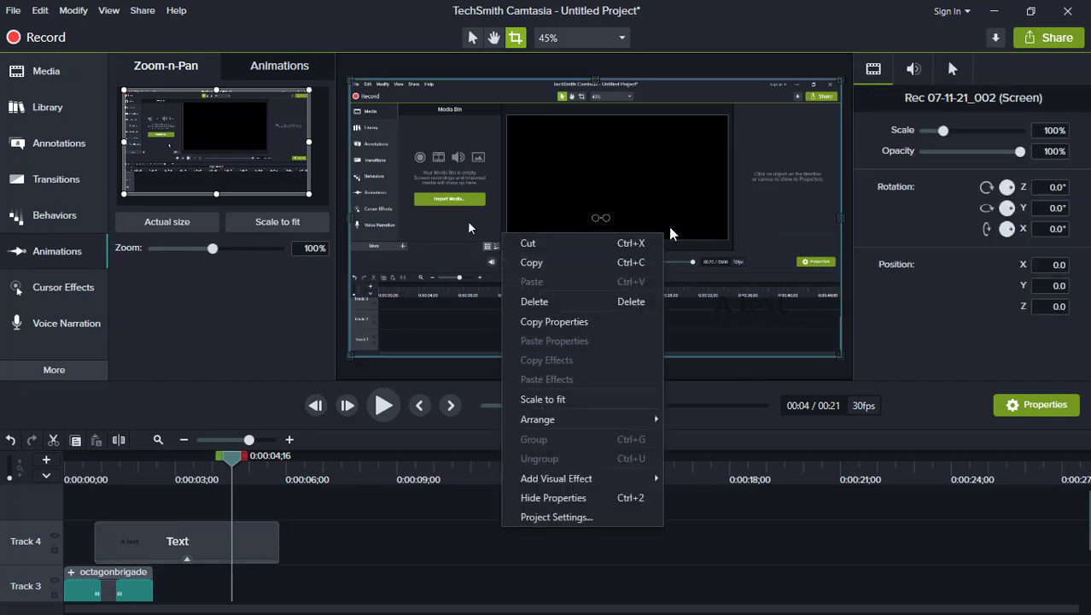
click(705, 254)
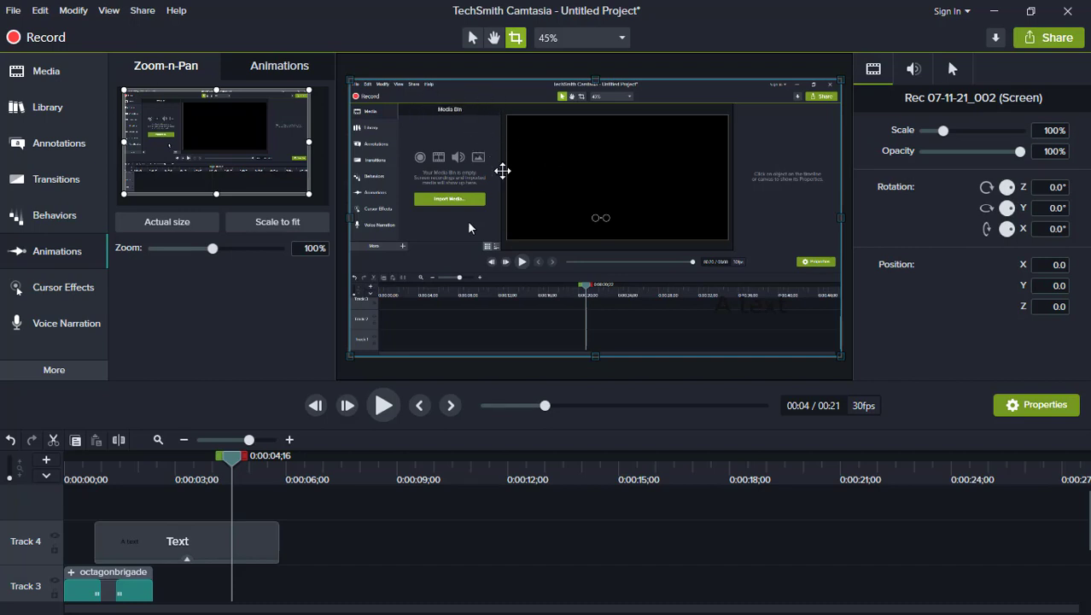
drag(309, 196, 254, 163)
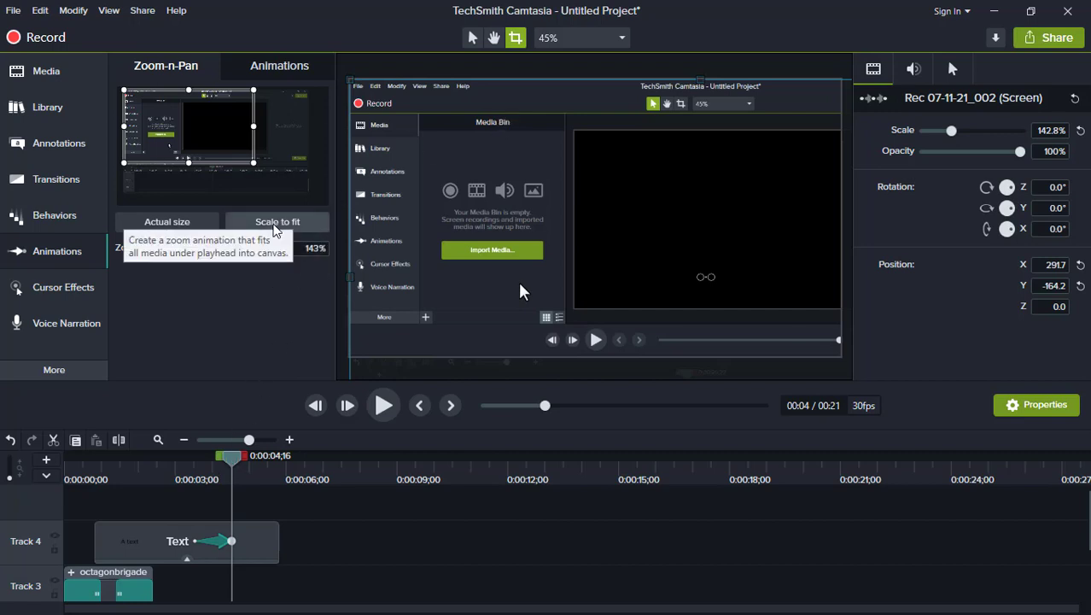
Play on to 0:00:06;14 and add a Scale to fit zoom-out animation there.
click(383, 405)
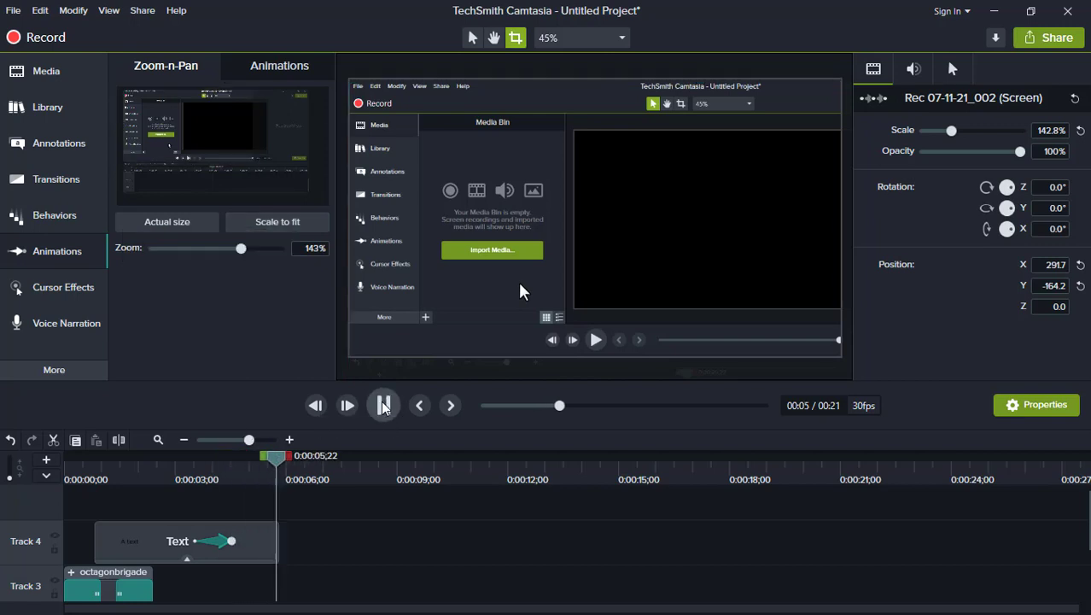
click(350, 329)
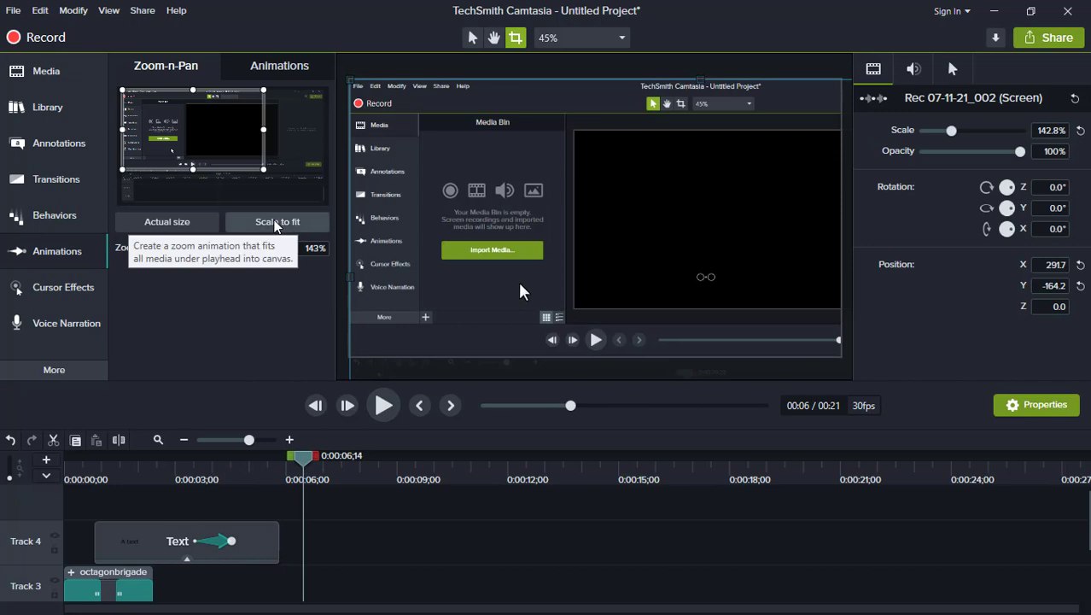
click(280, 223)
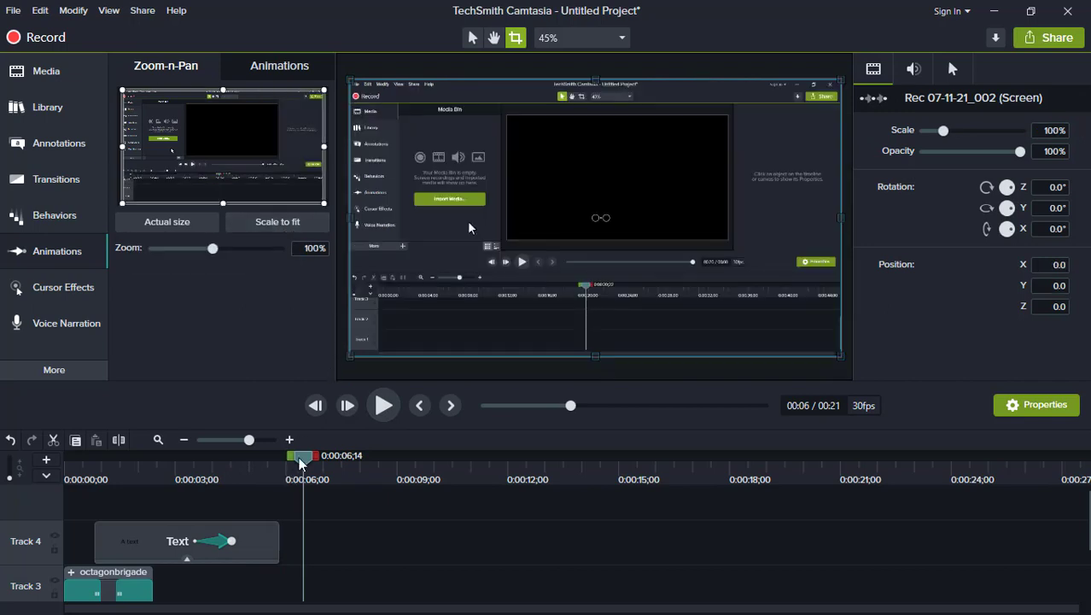
Play back the zoom-in and zoom-out animations starting from 0:00:02;09.
drag(299, 463, 147, 472)
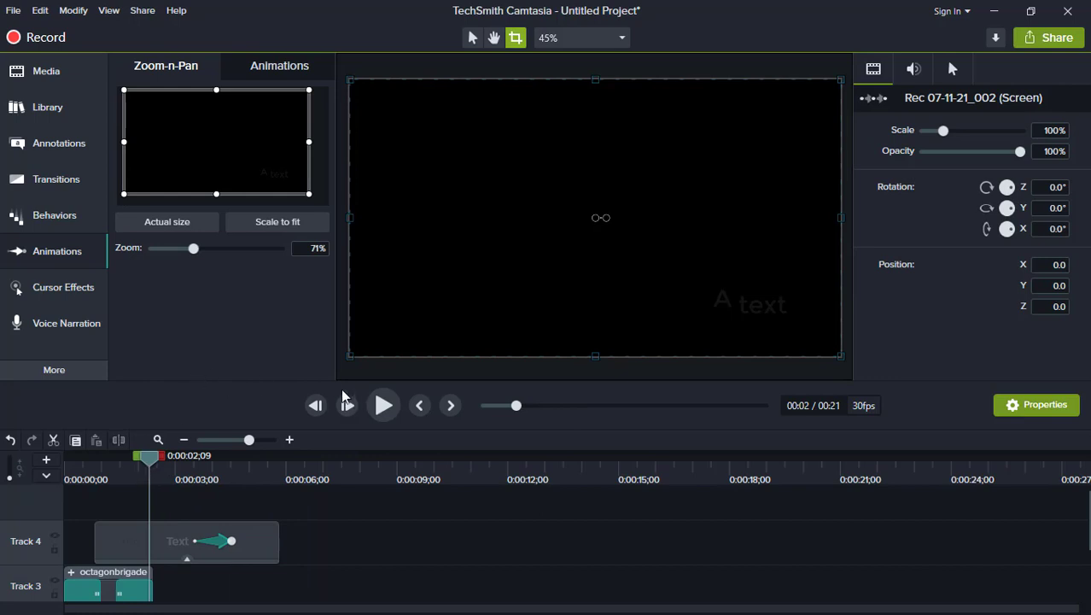
click(383, 405)
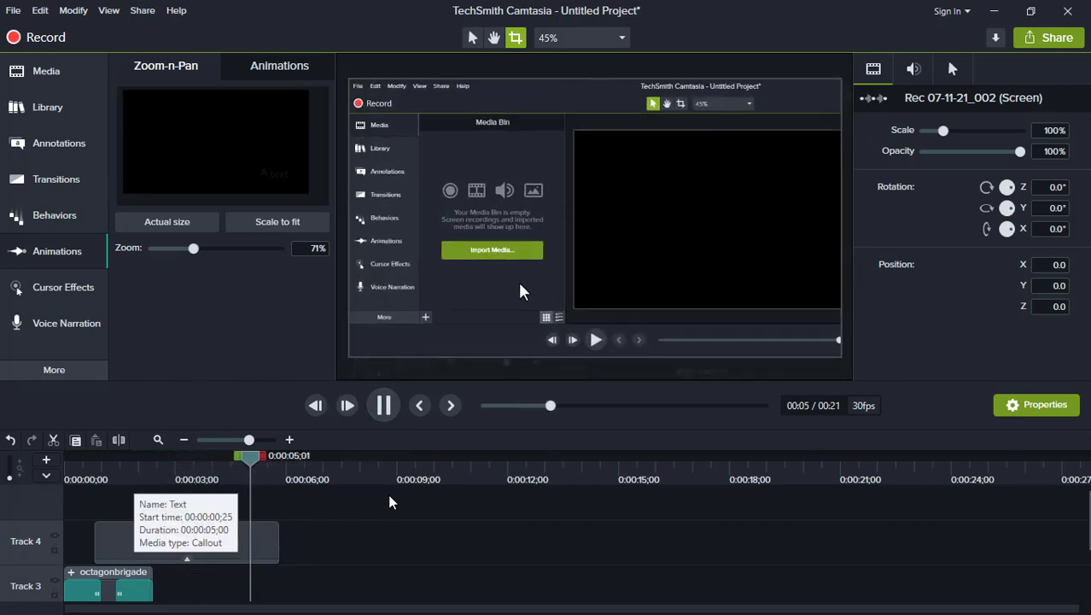
click(384, 406)
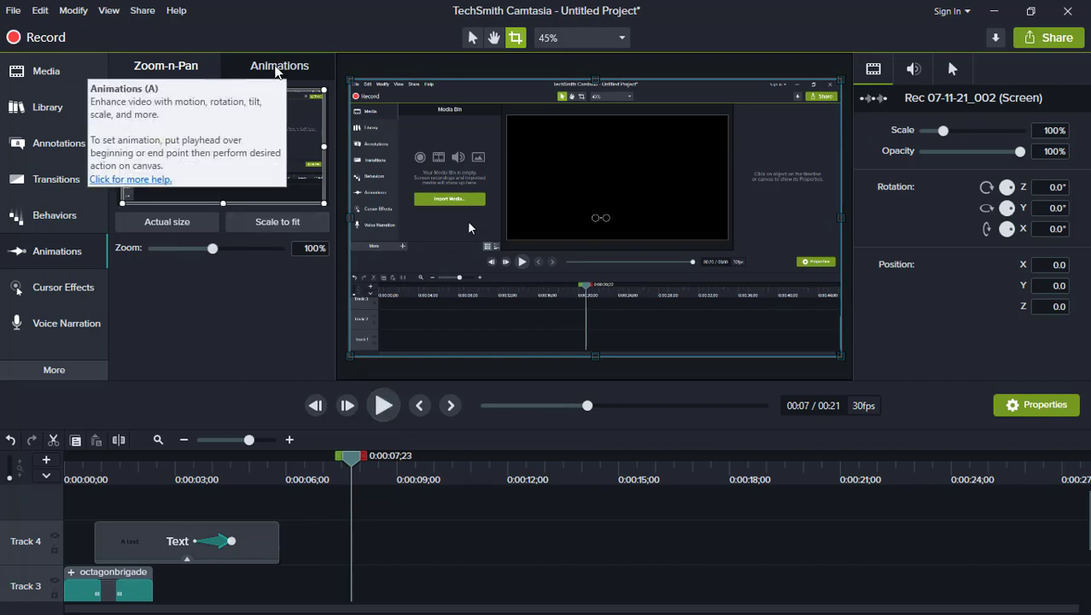
Look over the animation presets and cursor effects, and set the screen recording's cursor scale to 203%.
click(275, 68)
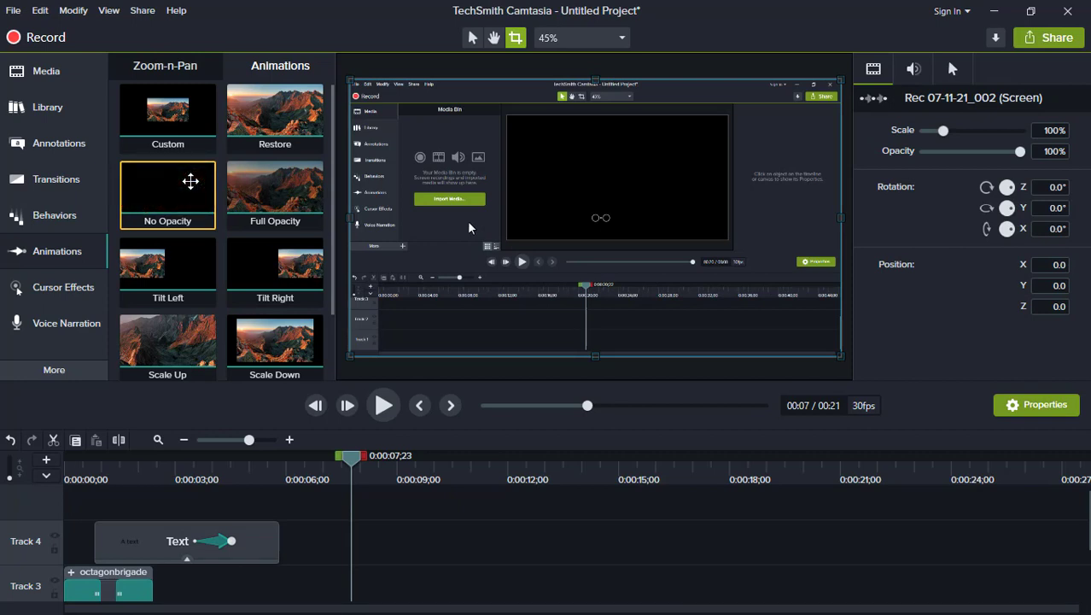
click(74, 291)
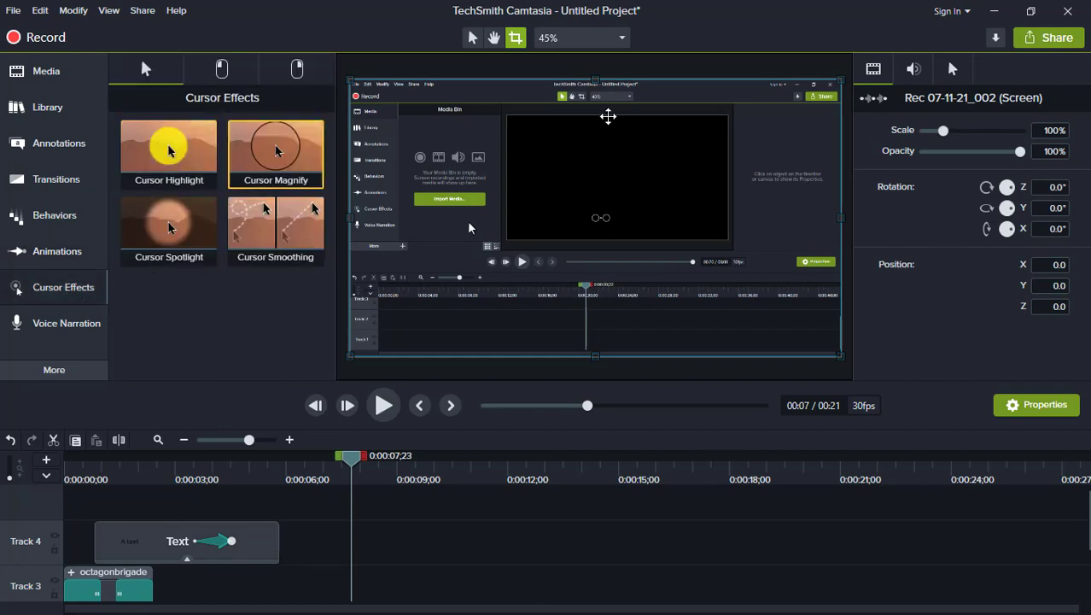
click(957, 70)
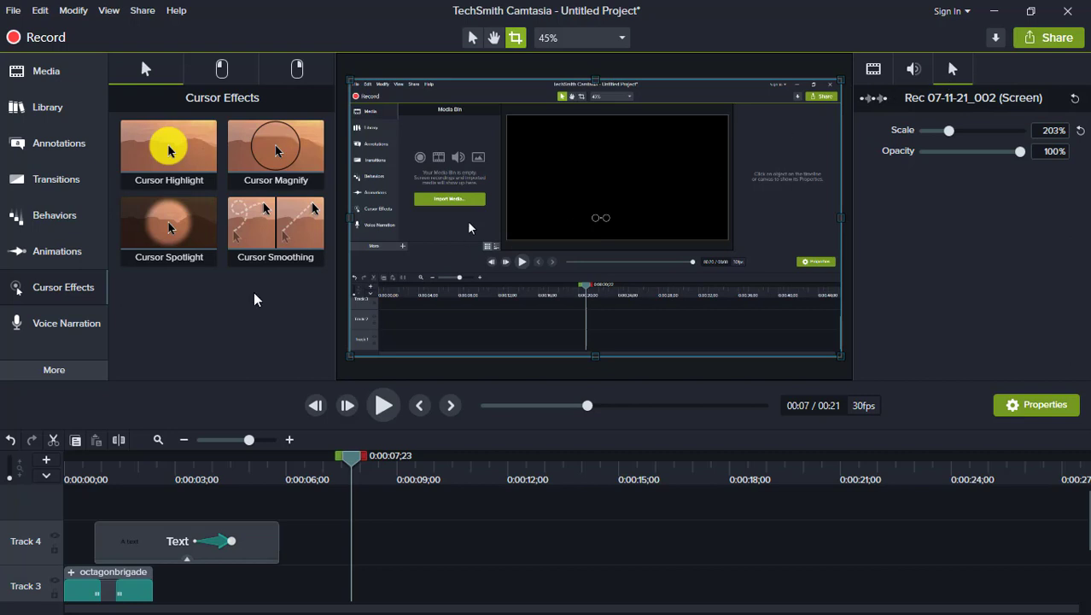
mouse_move(454, 215)
mouse_down()
mouse_move(443, 240)
mouse_move(480, 248)
mouse_move(460, 221)
mouse_up()
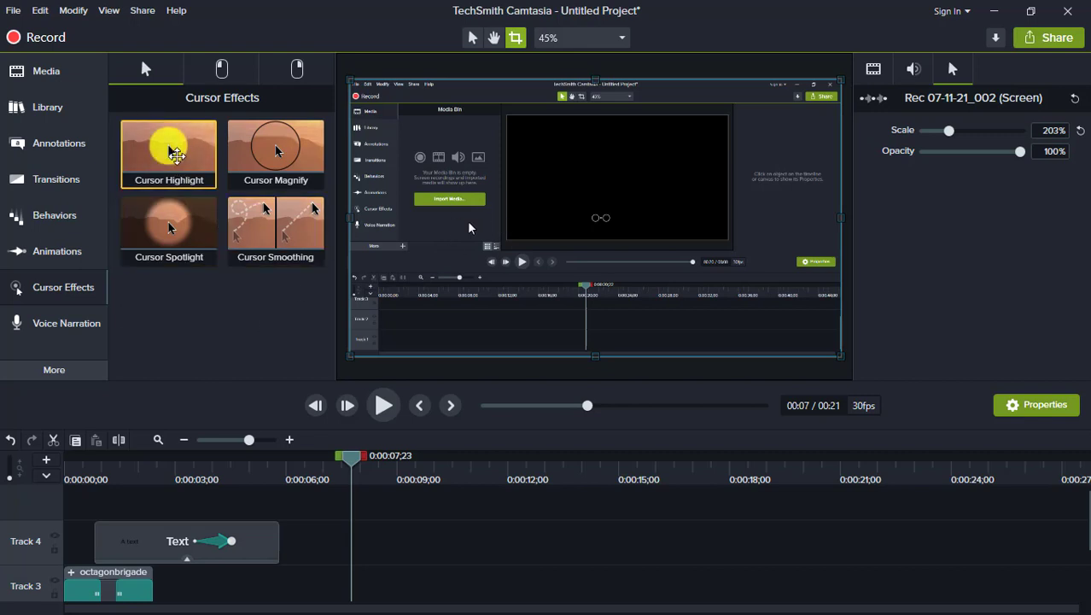
Apply the Cursor Highlight effect to the recording's screen clip on Track 1.
drag(175, 154, 254, 373)
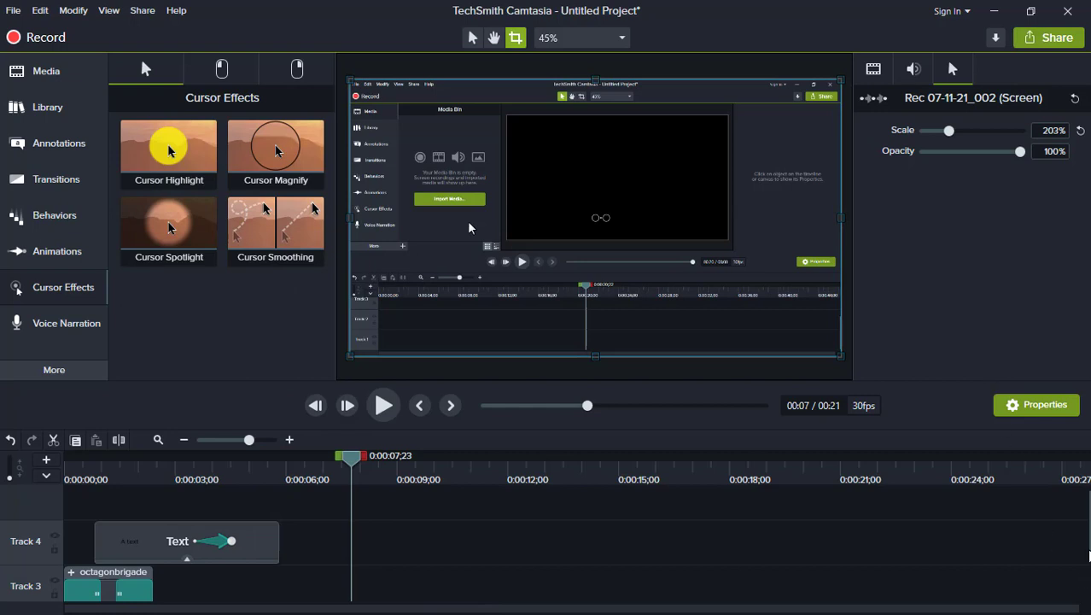
drag(1087, 534, 1087, 580)
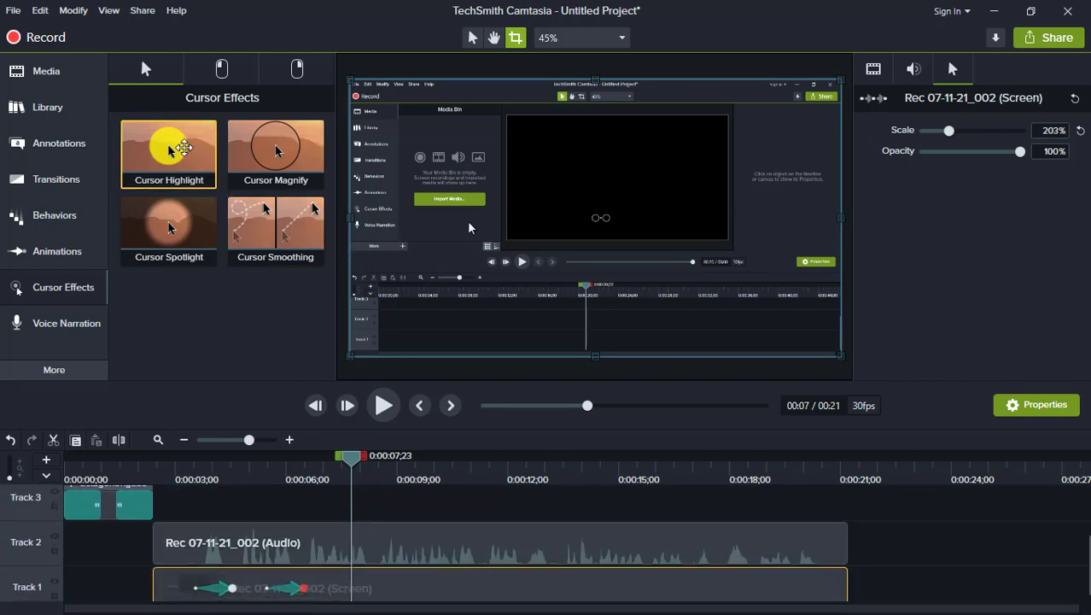
drag(185, 149, 359, 585)
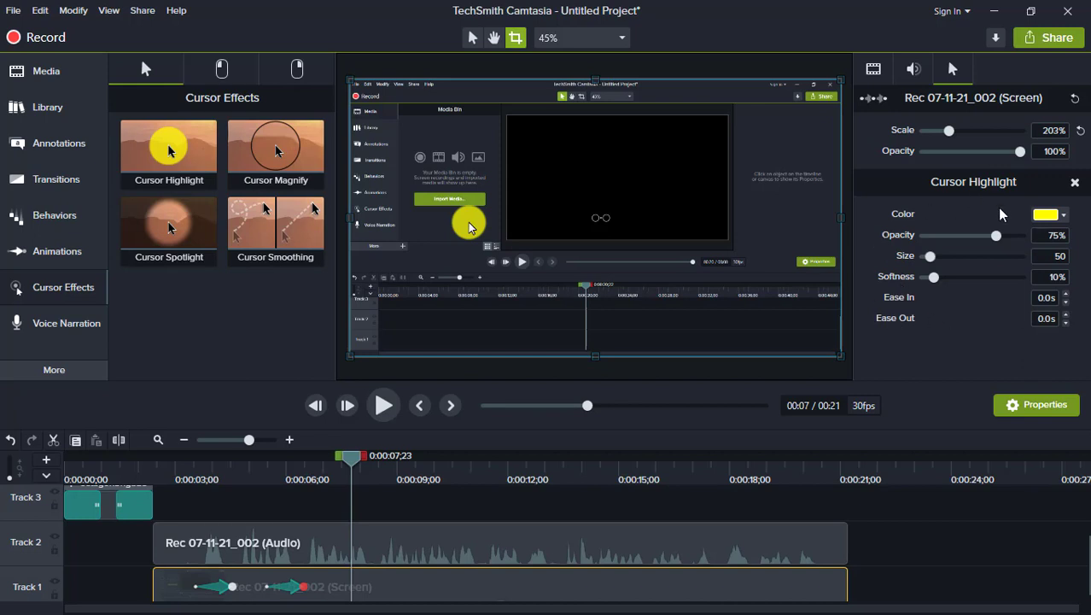
Set the cursor highlight to colour #FF0042, opacity 75%, size 37 and softness 39%.
click(1064, 220)
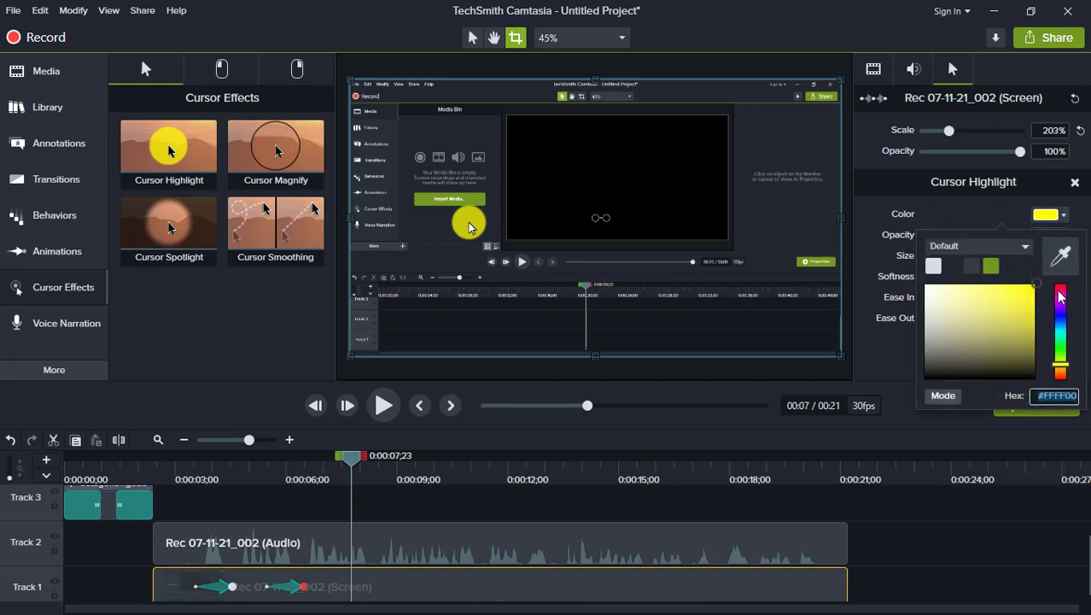
click(1061, 290)
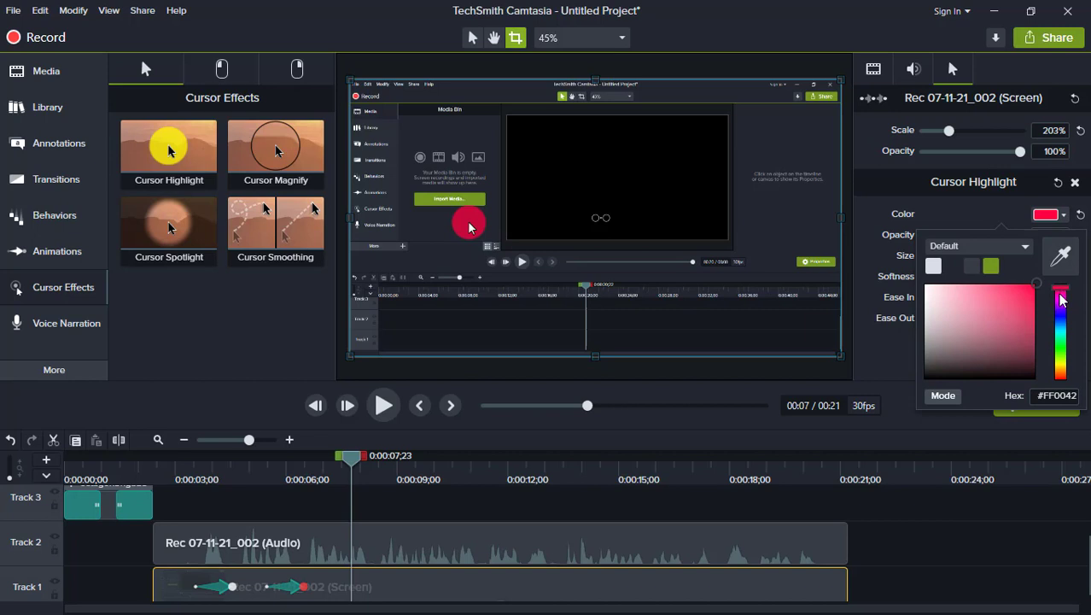
drag(1061, 298, 1063, 301)
click(869, 224)
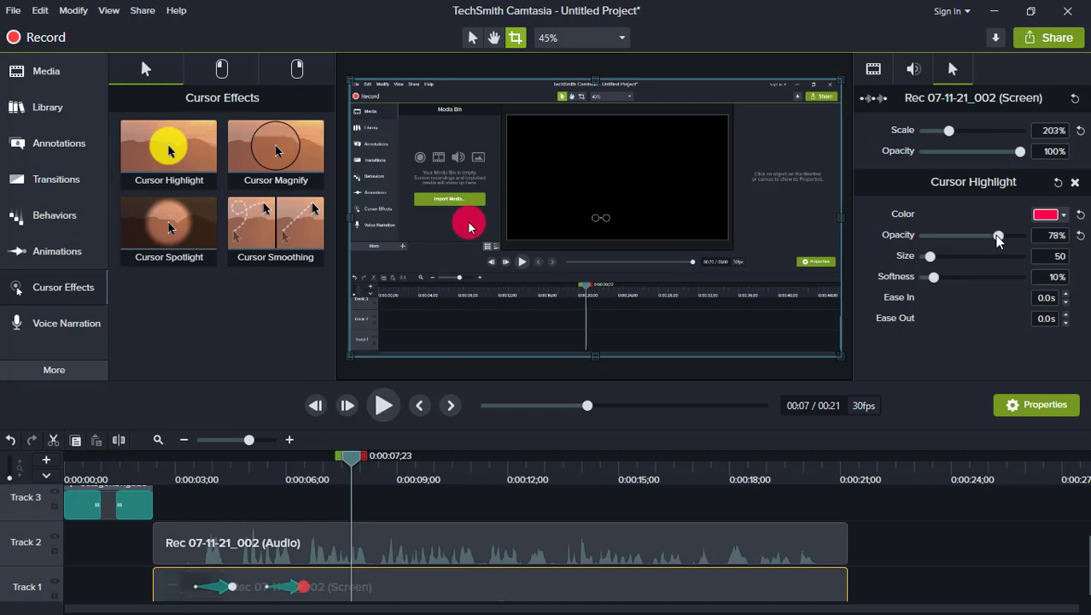
mouse_move(929, 258)
mouse_down()
mouse_move(954, 259)
mouse_move(927, 275)
mouse_up()
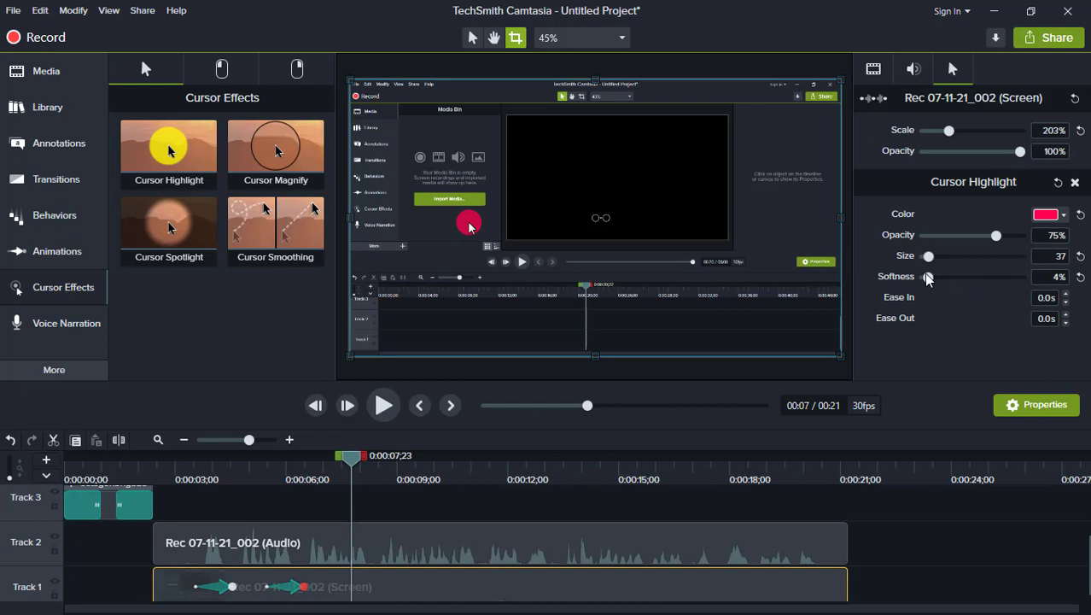
drag(928, 277, 962, 279)
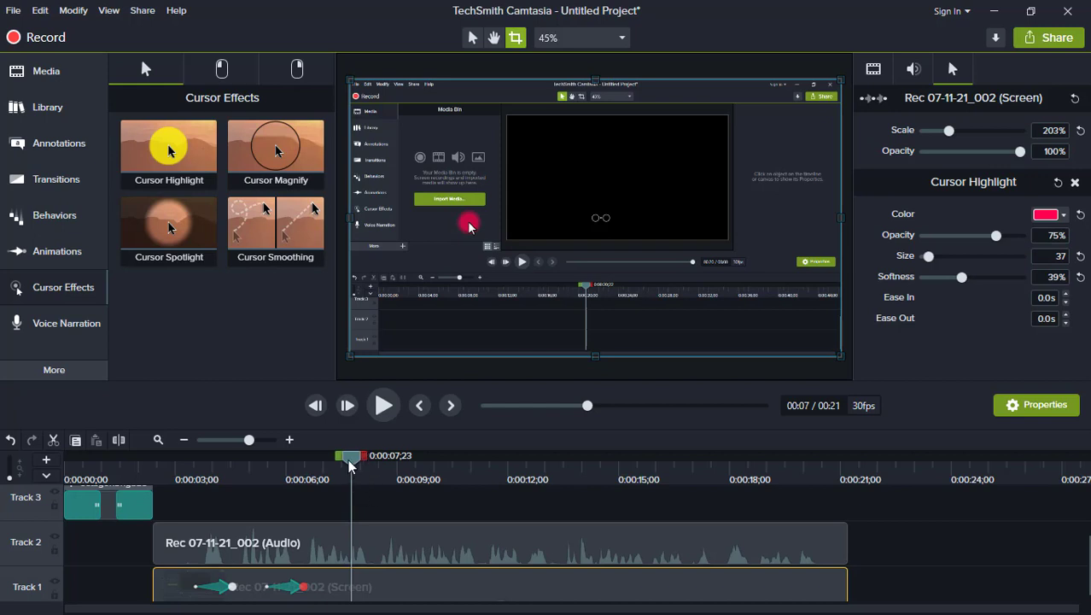
Ripple-delete the timeline section from 0:00:08;13 to 0:00:11;12 and move the playhead back to 0:00:07;05.
drag(351, 459, 376, 466)
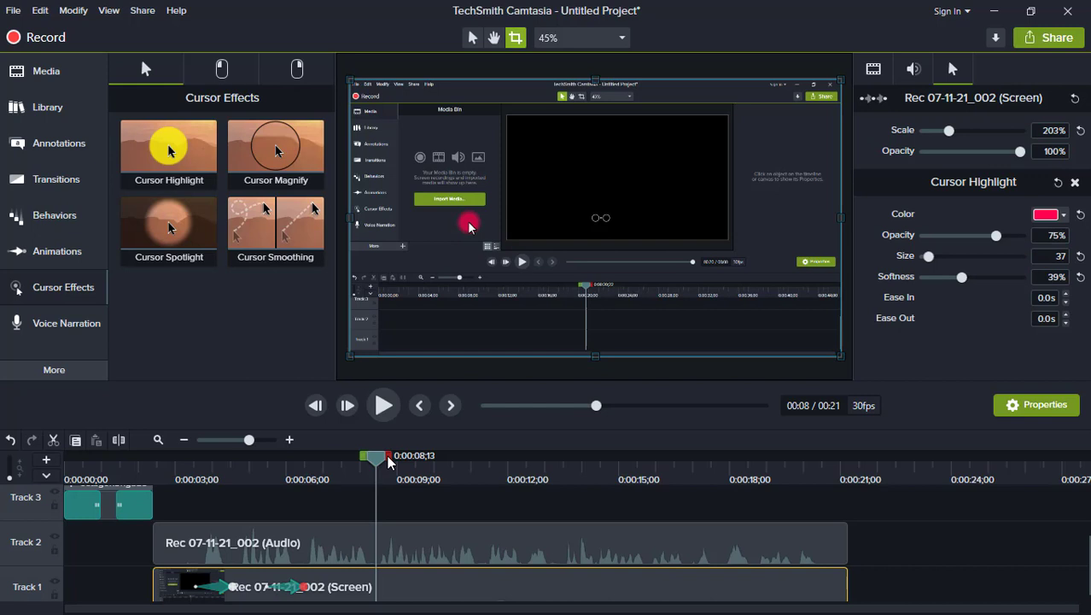
drag(388, 461, 500, 465)
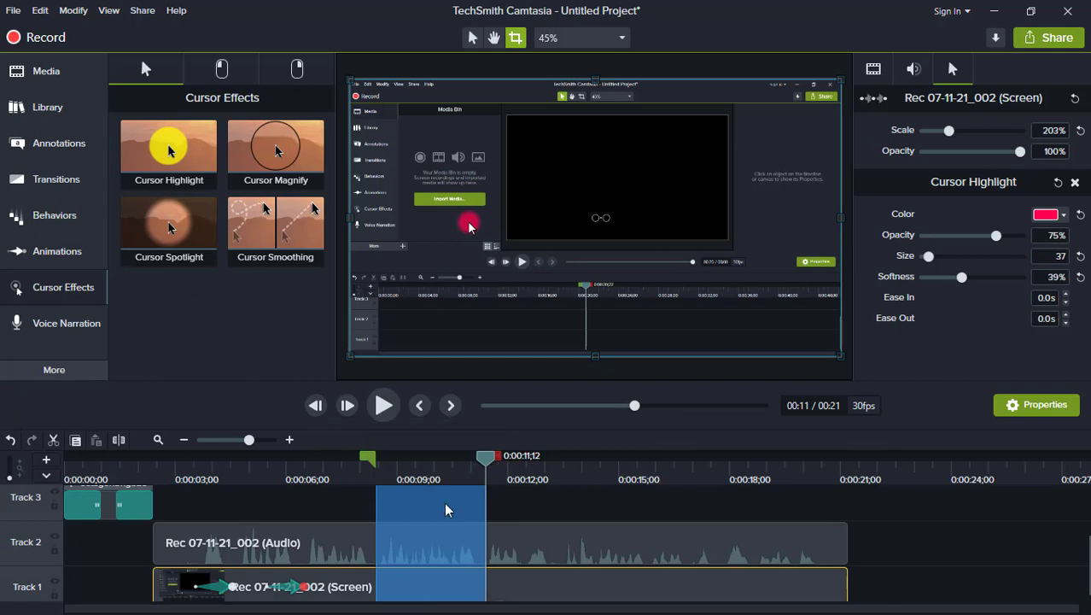
right_click(444, 502)
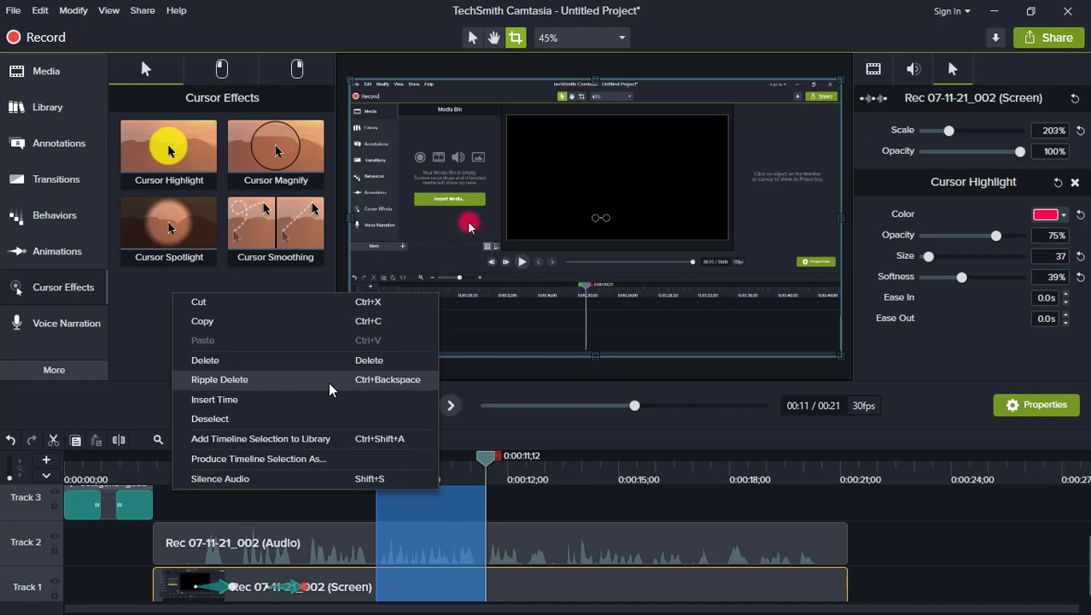
right_click(464, 513)
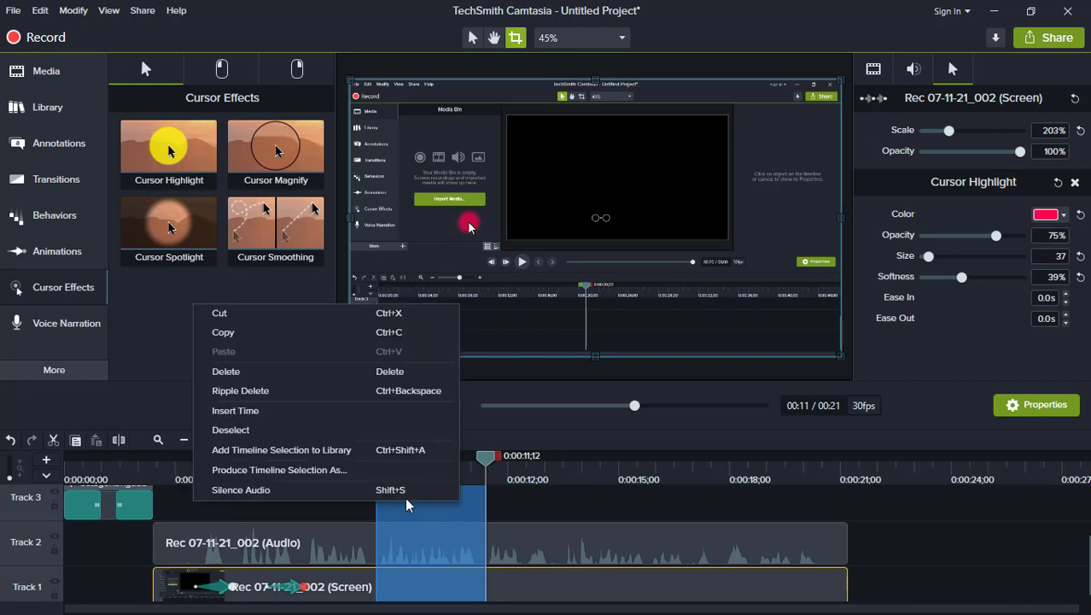
click(265, 392)
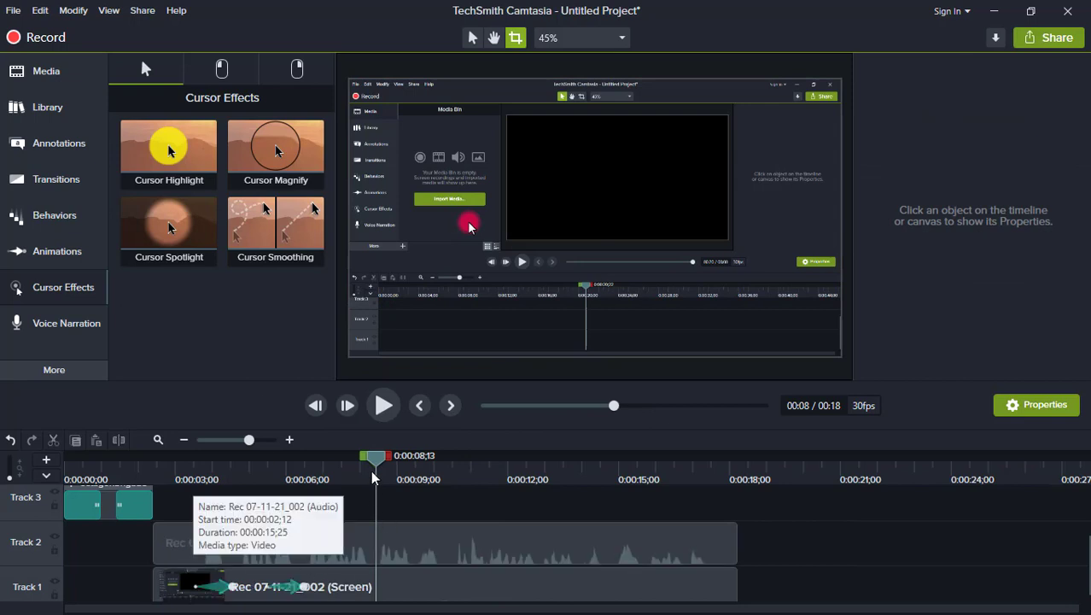
drag(375, 458, 328, 464)
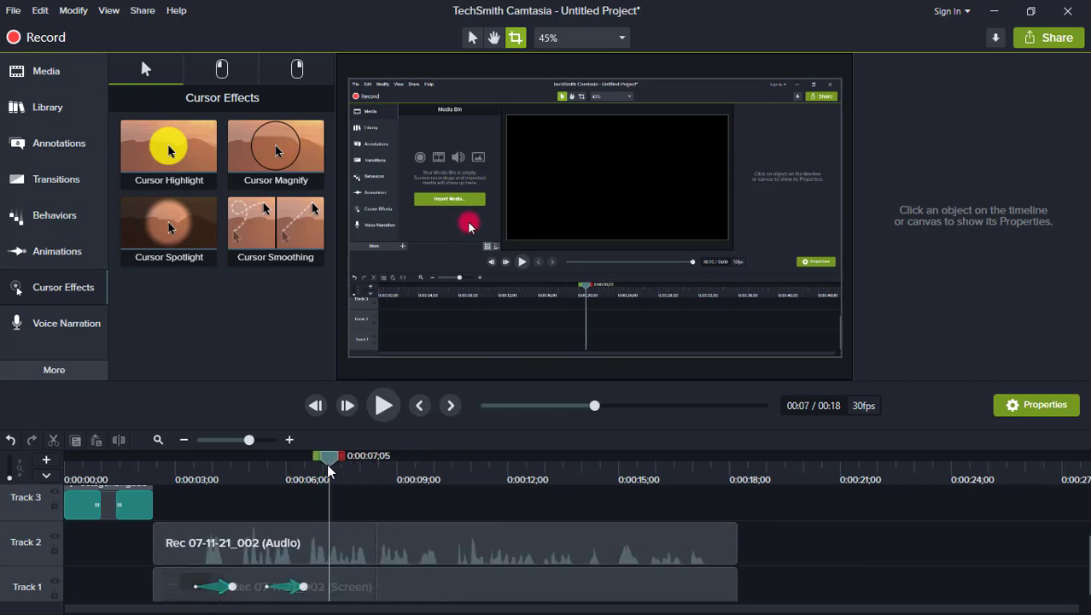